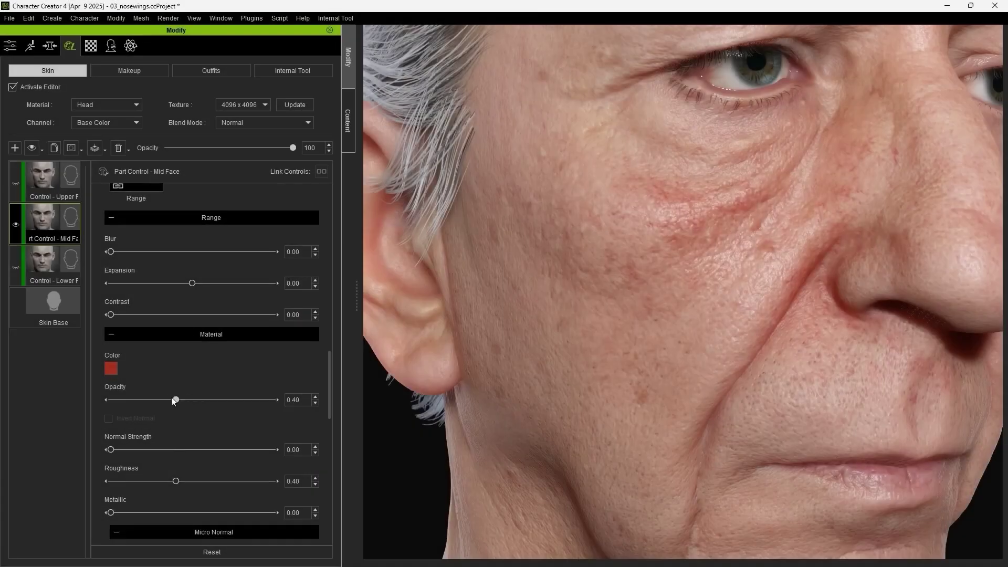
# Raise the red skin layer's opacity from about 0.2 to 0.73.
pyautogui.moveTo(173, 399); pyautogui.dragTo(237, 392)
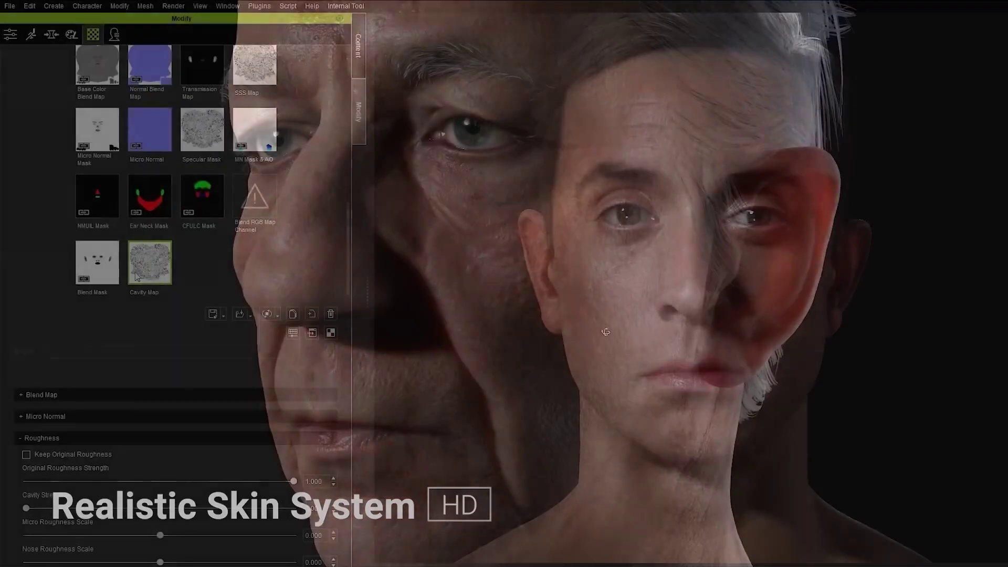
# Raise the skin's Cavity Strength to about 0.589 in Modify > Material.
pyautogui.moveTo(135, 277)
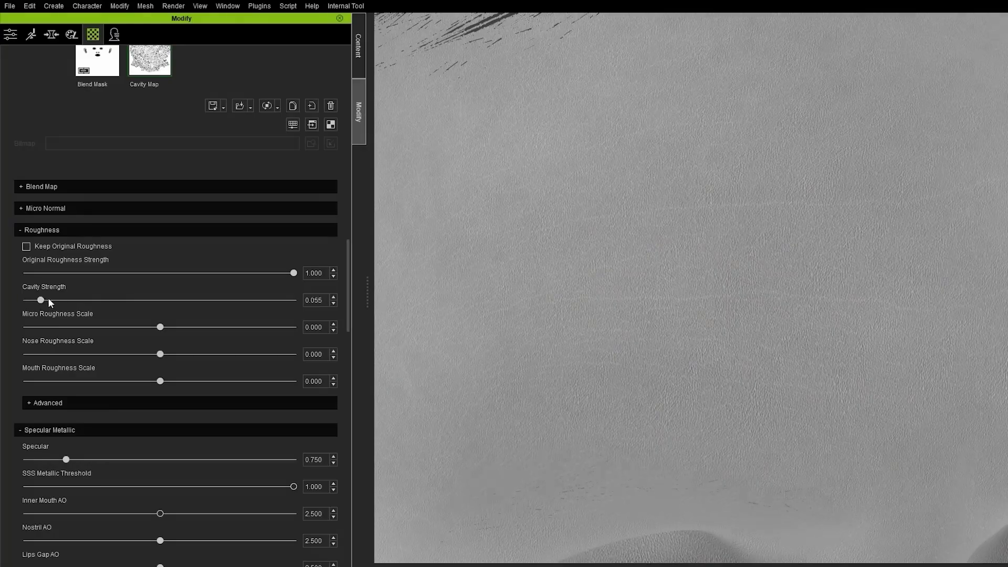
pyautogui.moveTo(48, 297); pyautogui.dragTo(216, 300)
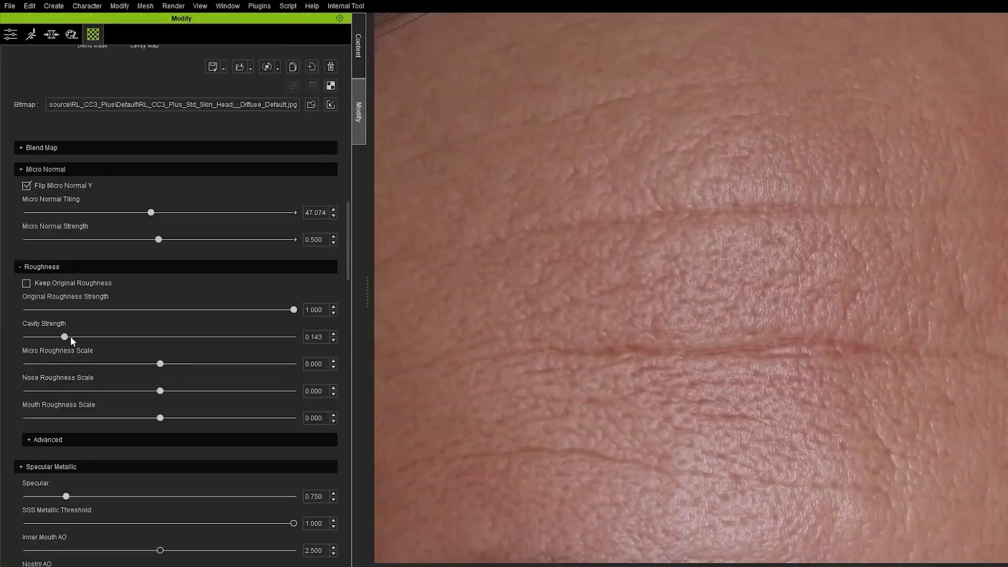
pyautogui.moveTo(70, 336); pyautogui.dragTo(188, 339)
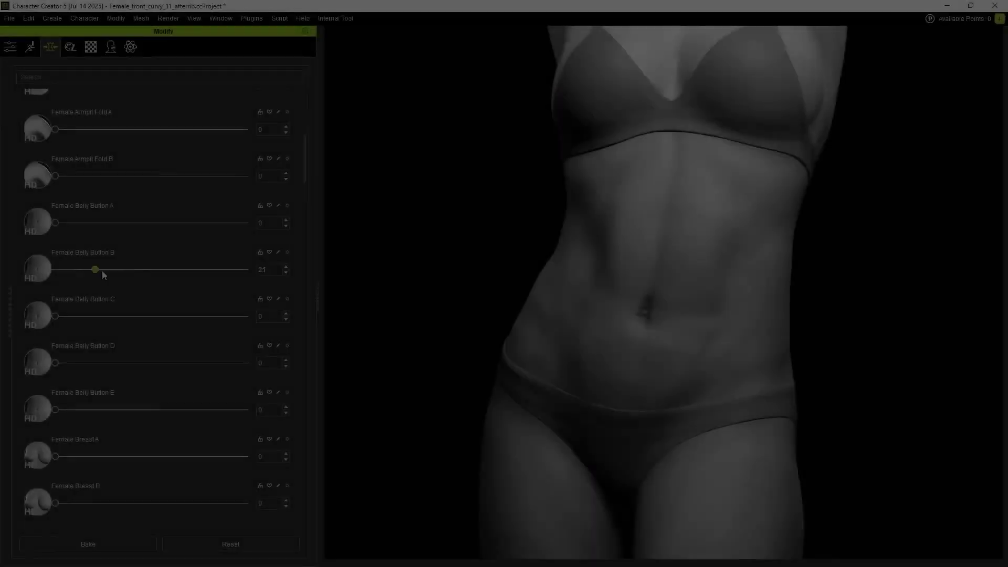
# Increase the Female Belly Button B and E and Rib Cage Contour HD morphs.
pyautogui.moveTo(103, 274); pyautogui.dragTo(247, 269)
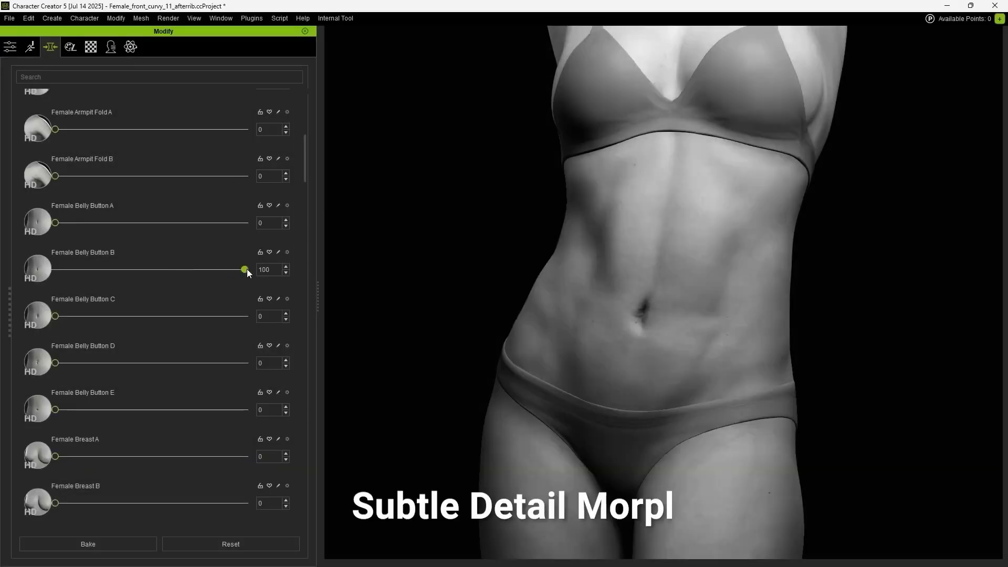
pyautogui.moveTo(56, 410); pyautogui.dragTo(139, 412)
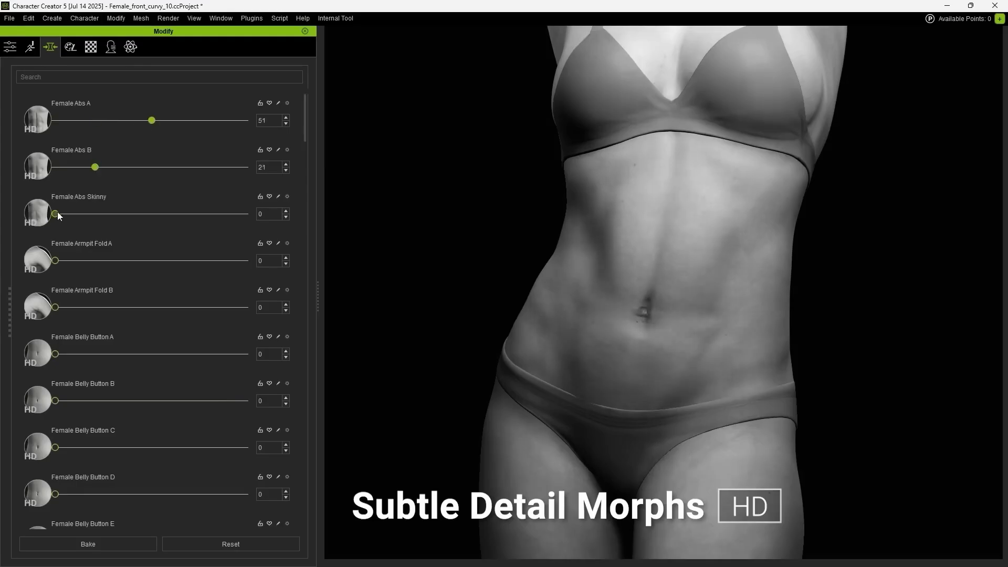
pyautogui.scroll(-5, 72, 284)
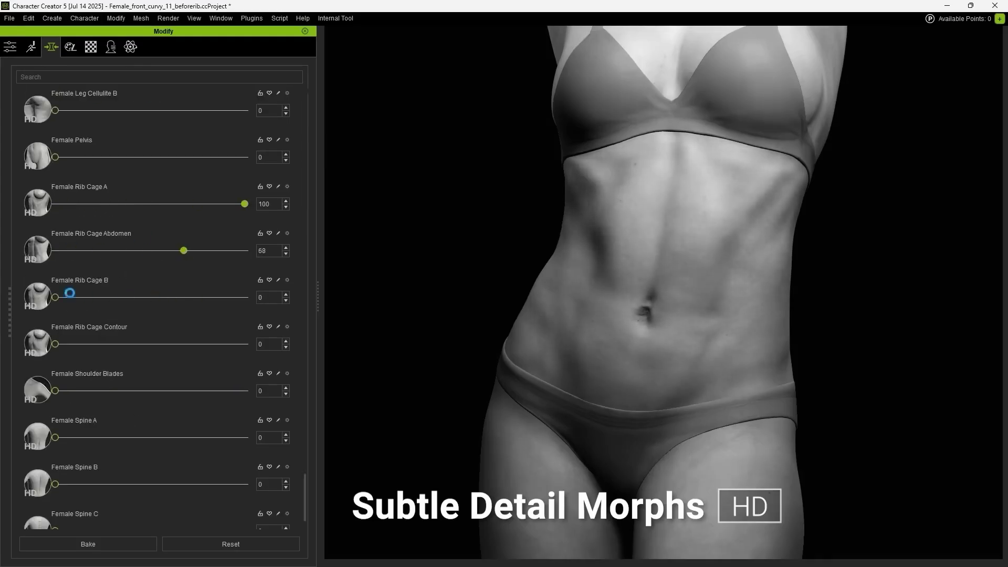
pyautogui.moveTo(92, 334); pyautogui.dragTo(145, 344)
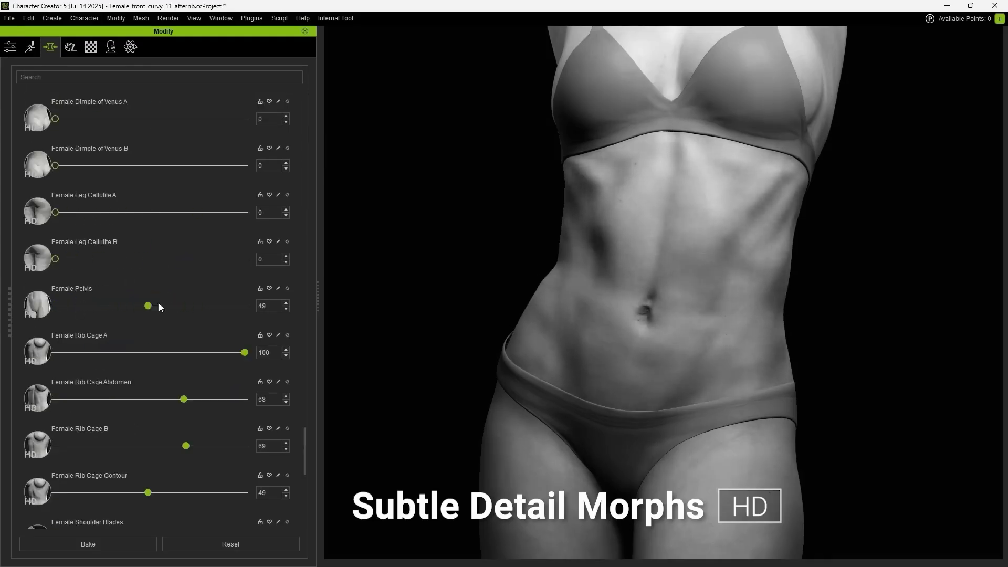
pyautogui.moveTo(146, 304); pyautogui.dragTo(186, 304)
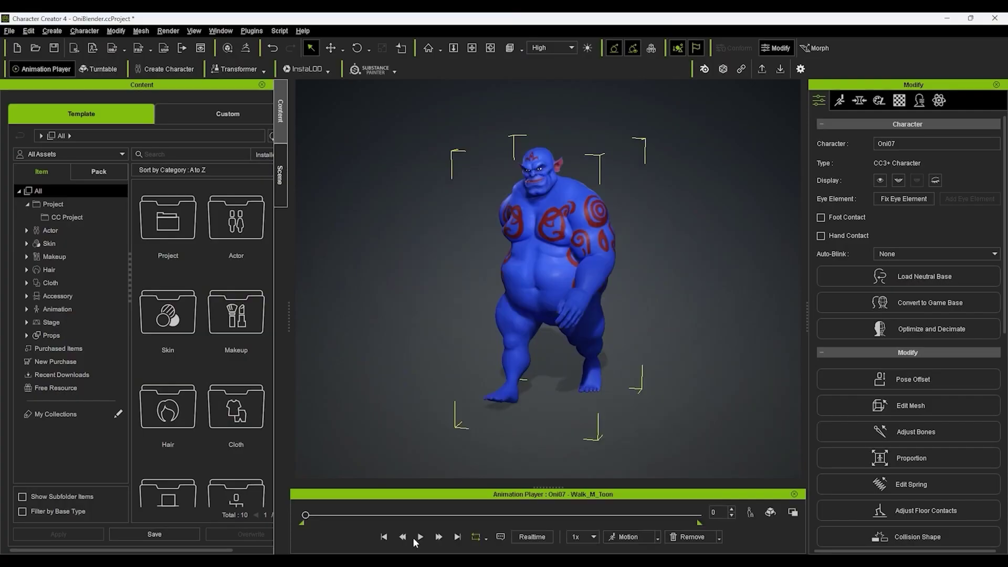
# Play the ogre's walk animation and raise Female Shoulder Blades to 100.
pyautogui.click(419, 537)
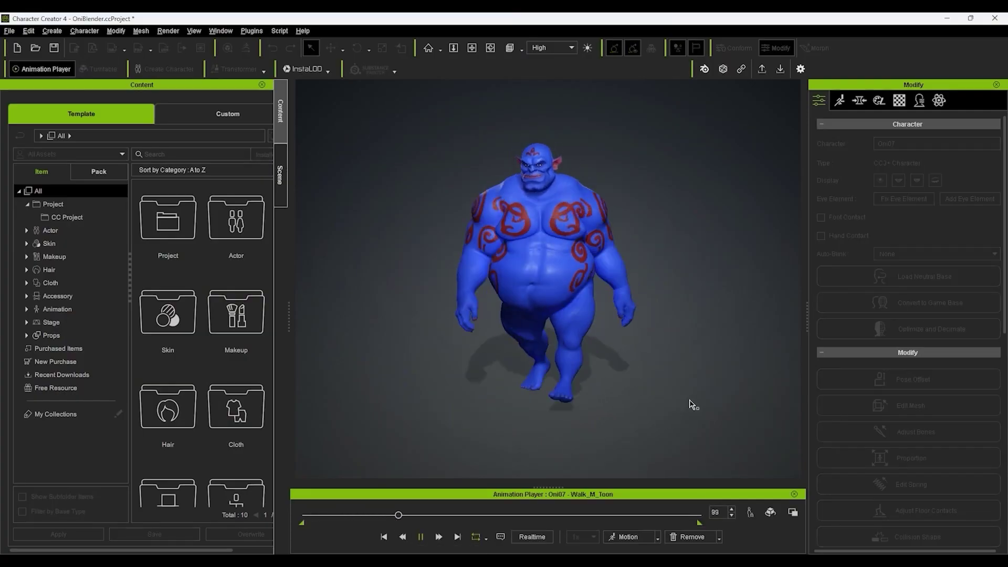
pyautogui.moveTo(692, 406); pyautogui.dragTo(503, 350, button='right')
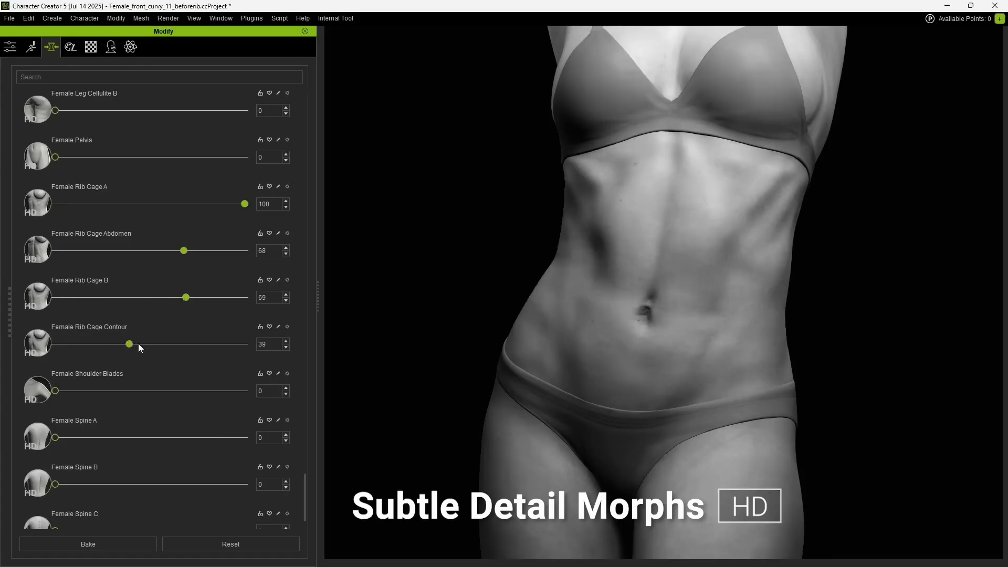
pyautogui.scroll(3, 137, 343)
pyautogui.moveTo(87, 304); pyautogui.dragTo(229, 306)
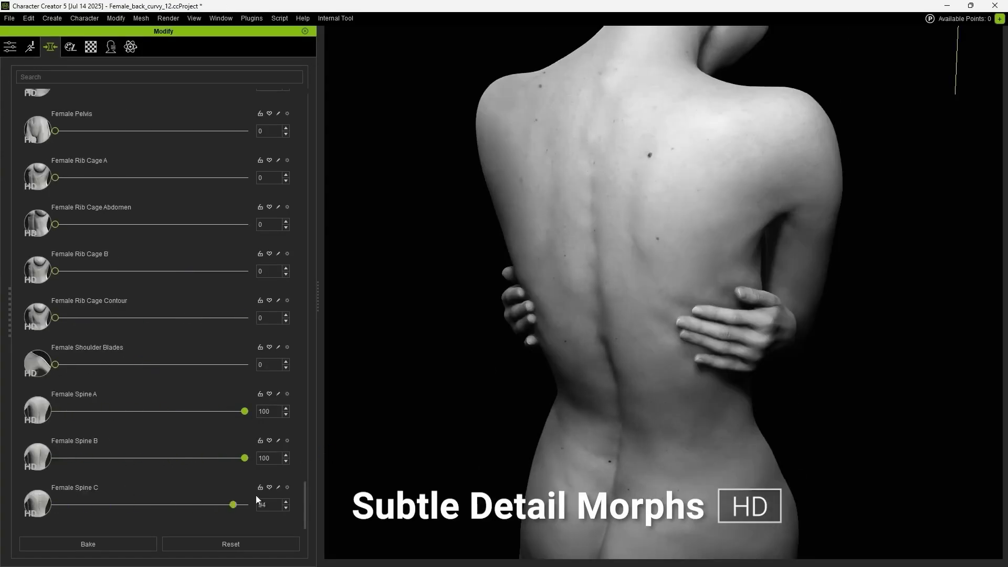
pyautogui.moveTo(55, 364); pyautogui.dragTo(279, 363)
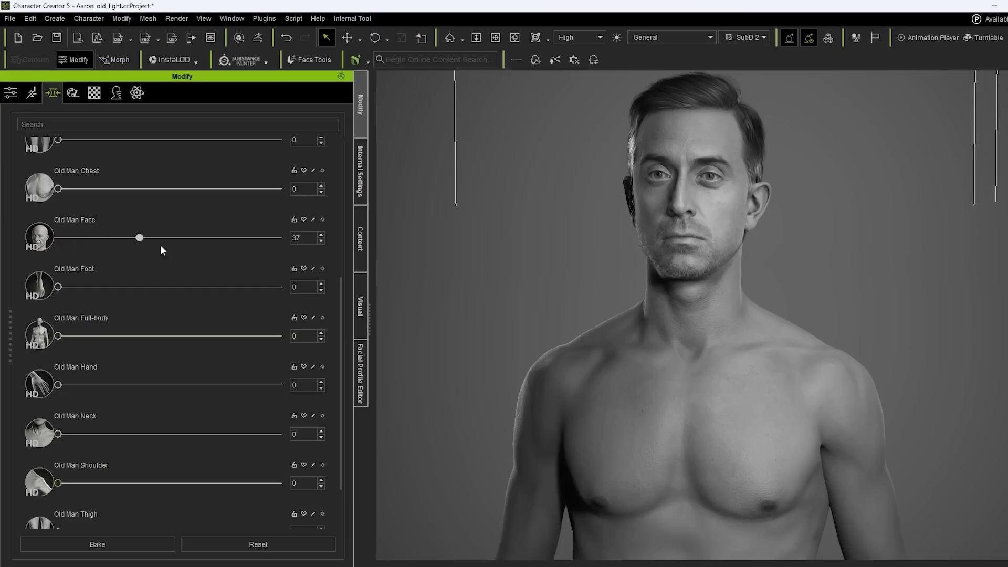
# Set the Old Man Face, Neck and Shoulder morphs to 100.
pyautogui.moveTo(139, 237); pyautogui.dragTo(278, 237)
pyautogui.moveTo(57, 433); pyautogui.dragTo(278, 434)
pyautogui.moveTo(57, 483); pyautogui.dragTo(278, 482)
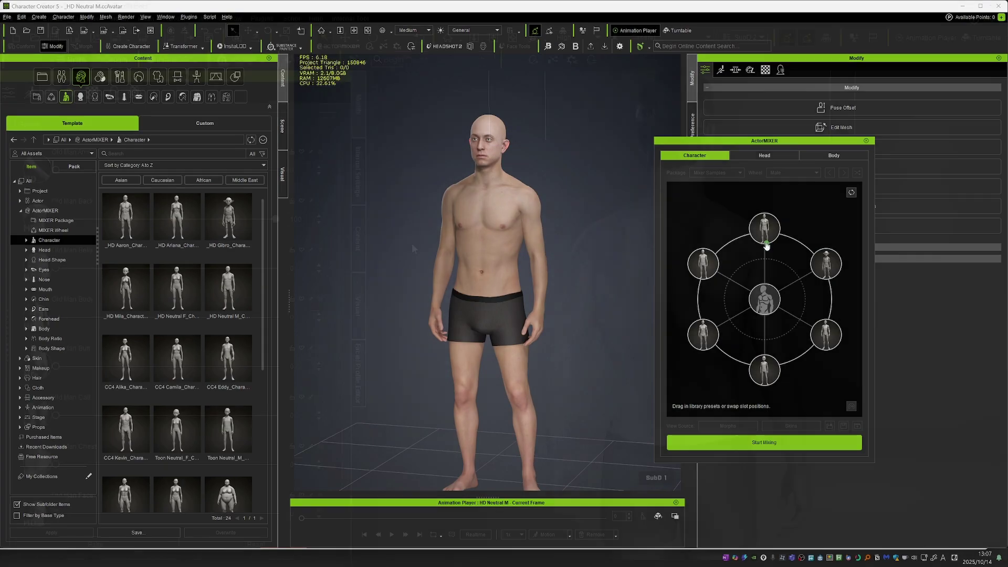
# Blend toward a lean adult male and put the red High Heels_A1 on him.
pyautogui.moveTo(766, 245); pyautogui.dragTo(698, 270)
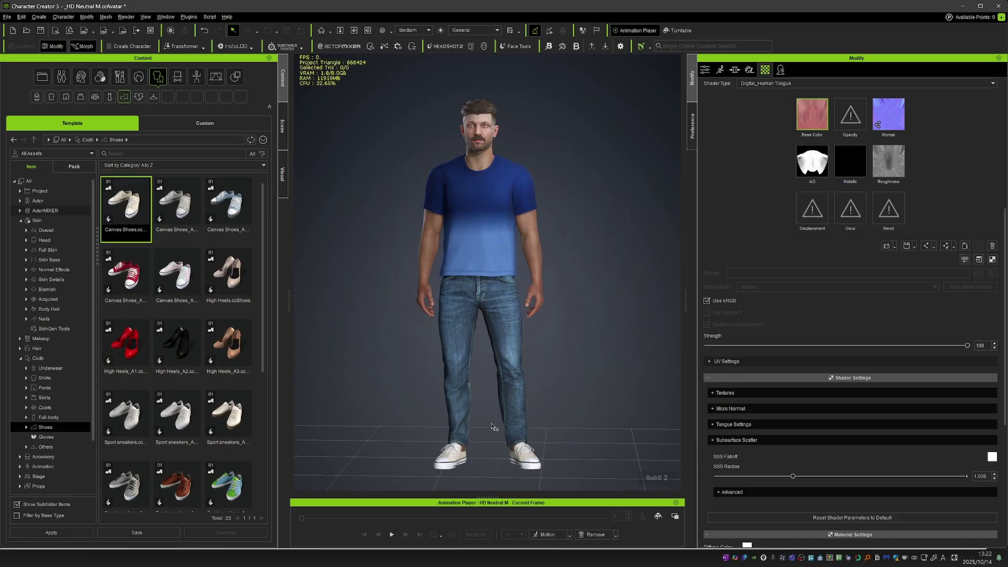
pyautogui.moveTo(126, 344); pyautogui.dragTo(464, 413)
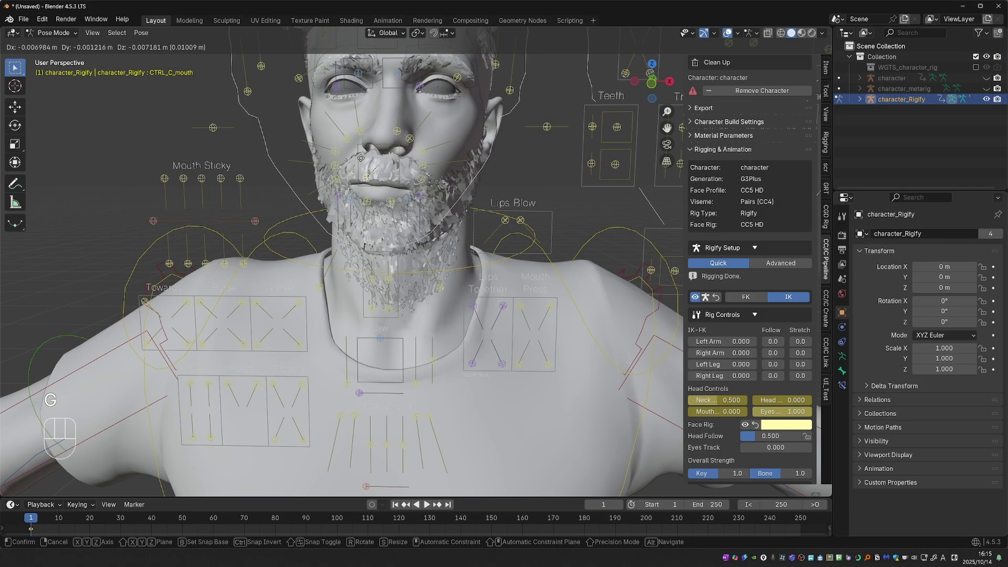
pyautogui.press('g')
pyautogui.keyDown('shift'); pyautogui.scroll(3, 427, 264); pyautogui.keyUp('shift')
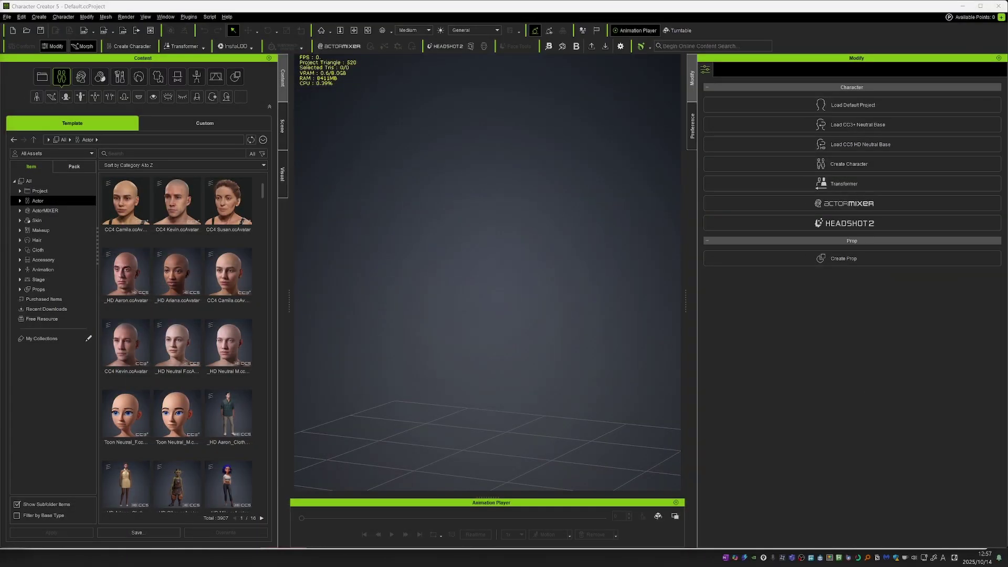
# Load HD Aaron_Clothed, HD Ariana, HD Mila and CC4 Eddy in turn.
pyautogui.scroll(-2, 179, 341)
pyautogui.moveTo(229, 273); pyautogui.dragTo(420, 264)
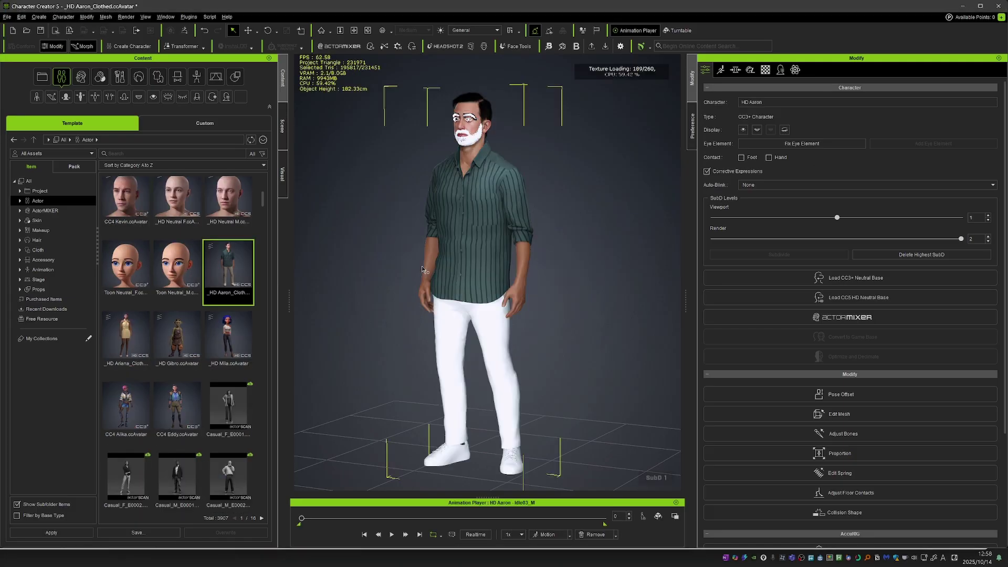
pyautogui.click(126, 341)
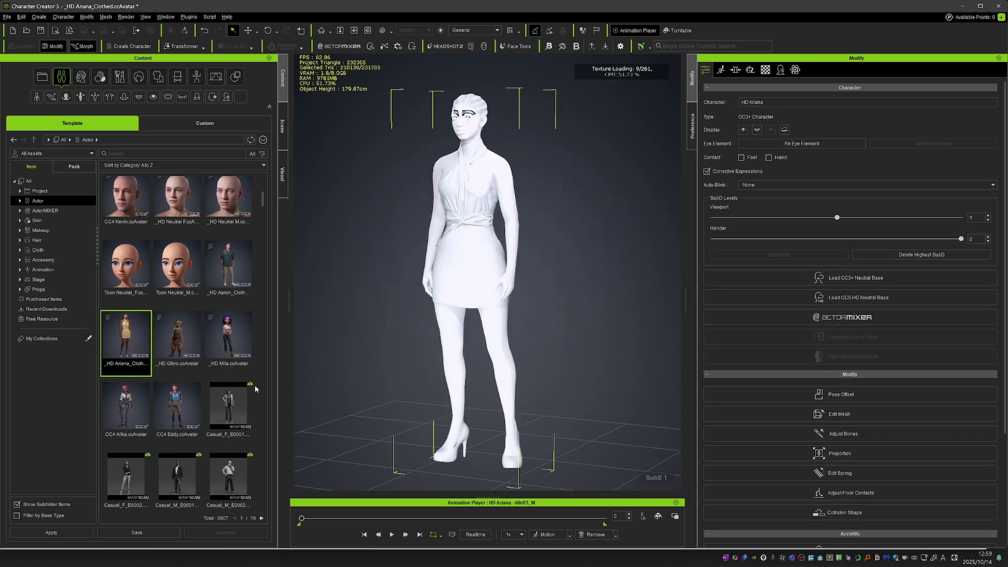
pyautogui.moveTo(229, 339); pyautogui.dragTo(453, 366)
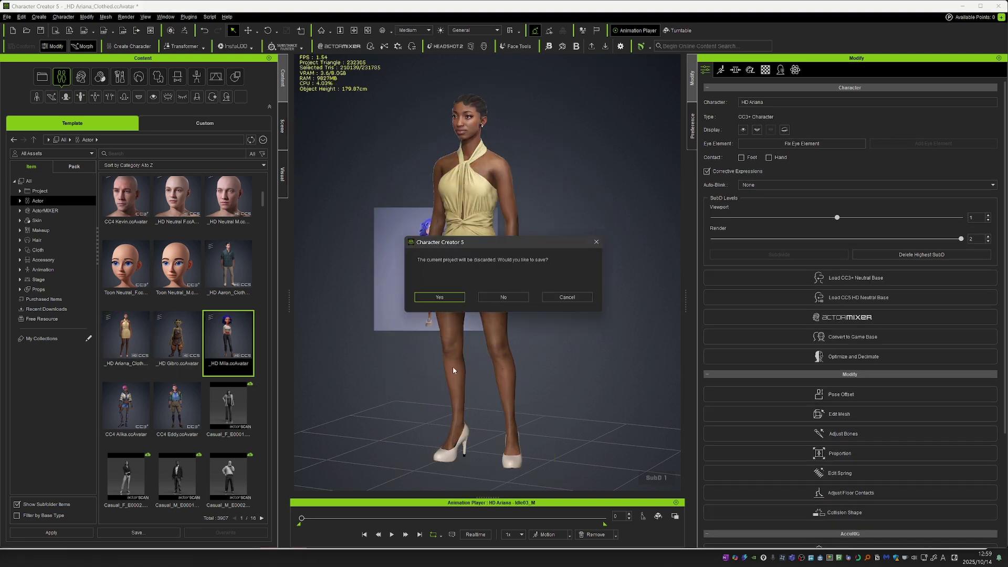
pyautogui.press('Return')
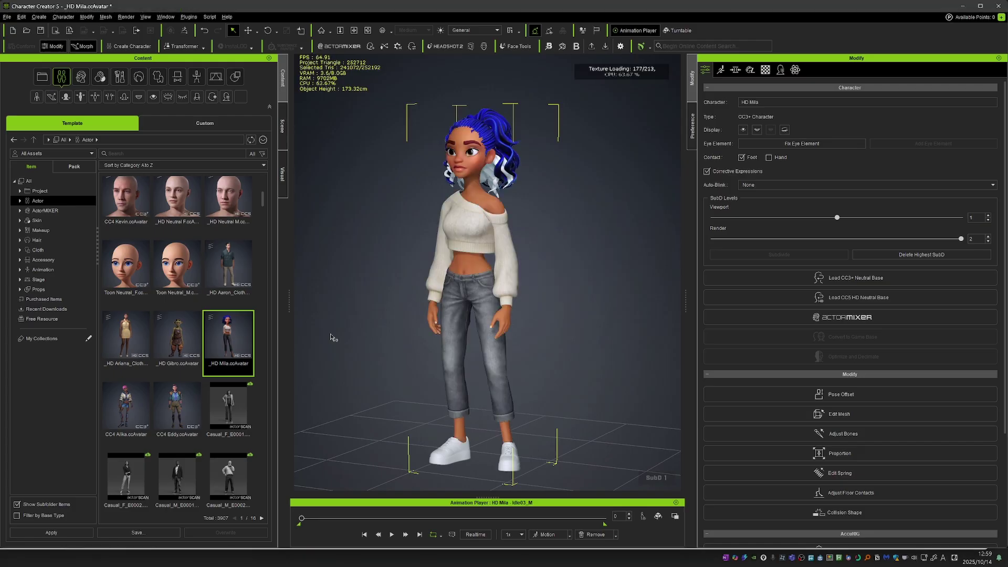
pyautogui.moveTo(176, 410); pyautogui.dragTo(436, 370)
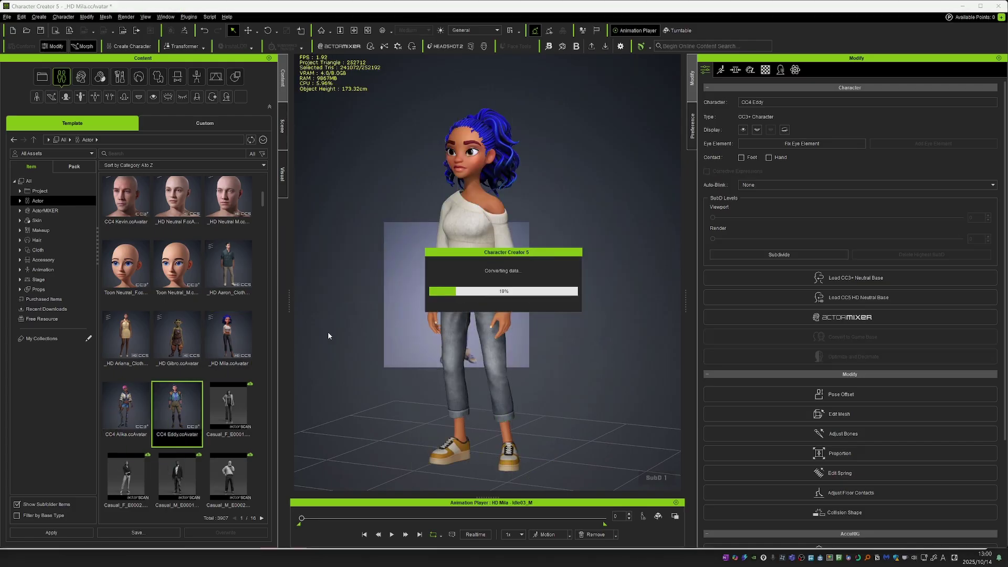
# Load HD Neutral M, HD Neutral F, Toon Neutral_F and Toon Neutral_M, confirming each replacement.
pyautogui.scroll(3, 239, 460)
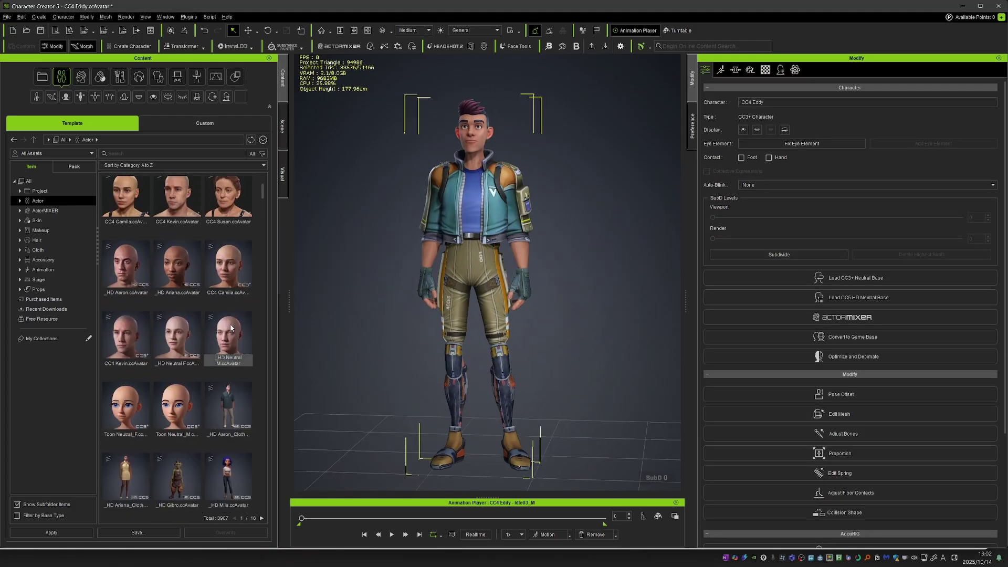
pyautogui.doubleClick(231, 328)
pyautogui.click(512, 295)
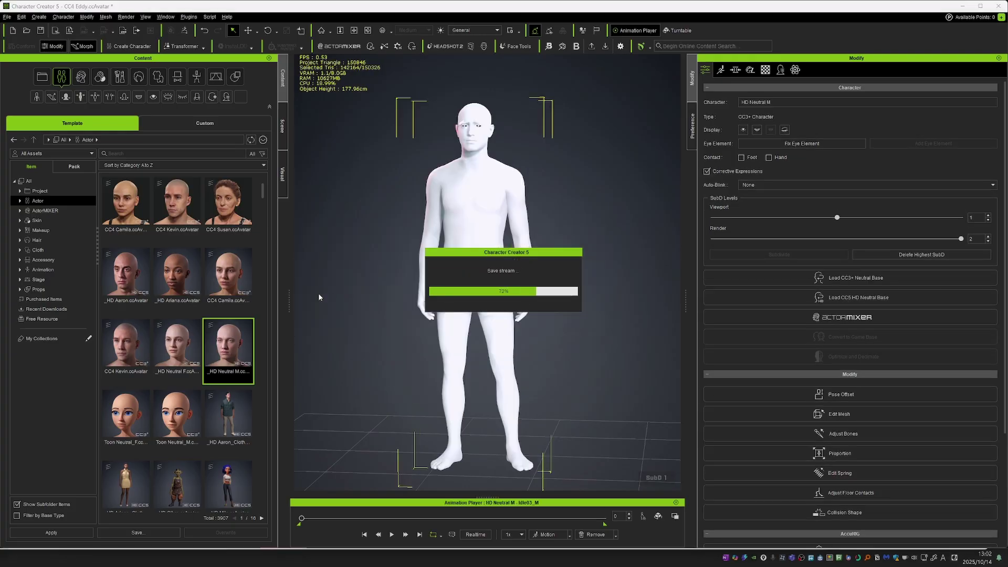
pyautogui.moveTo(176, 351); pyautogui.dragTo(332, 320)
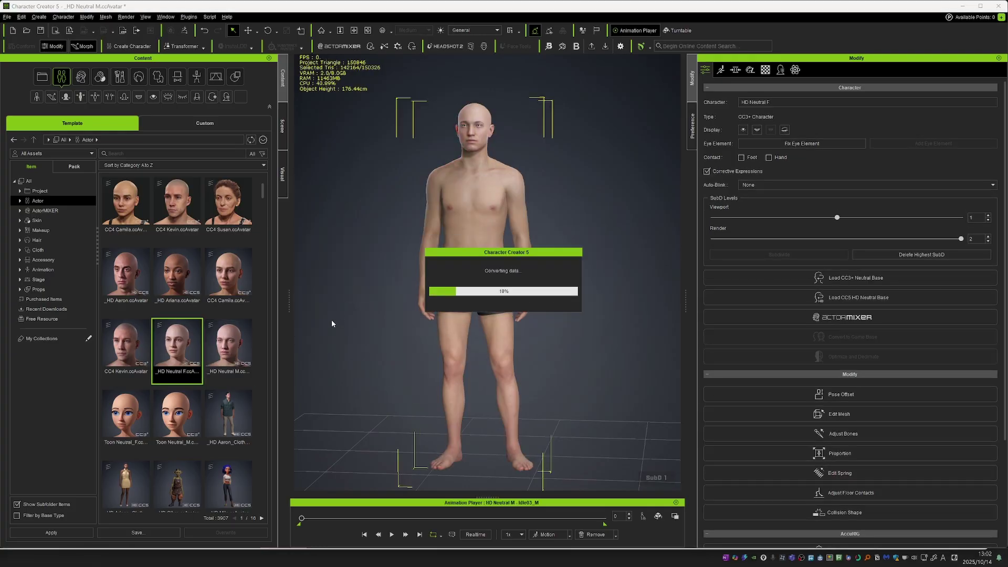
pyautogui.moveTo(126, 418); pyautogui.dragTo(317, 292)
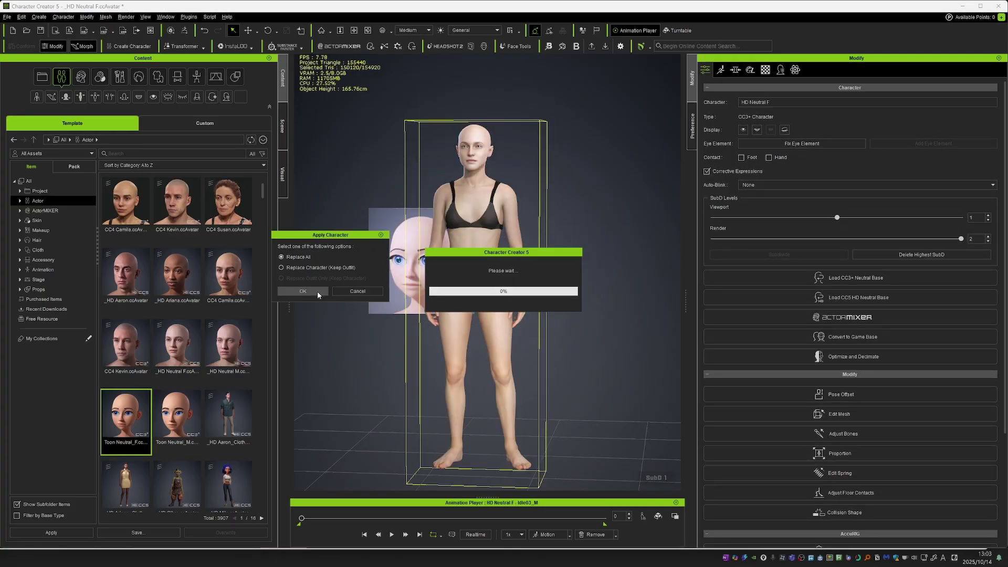
pyautogui.click(303, 291)
pyautogui.moveTo(177, 417); pyautogui.dragTo(278, 295)
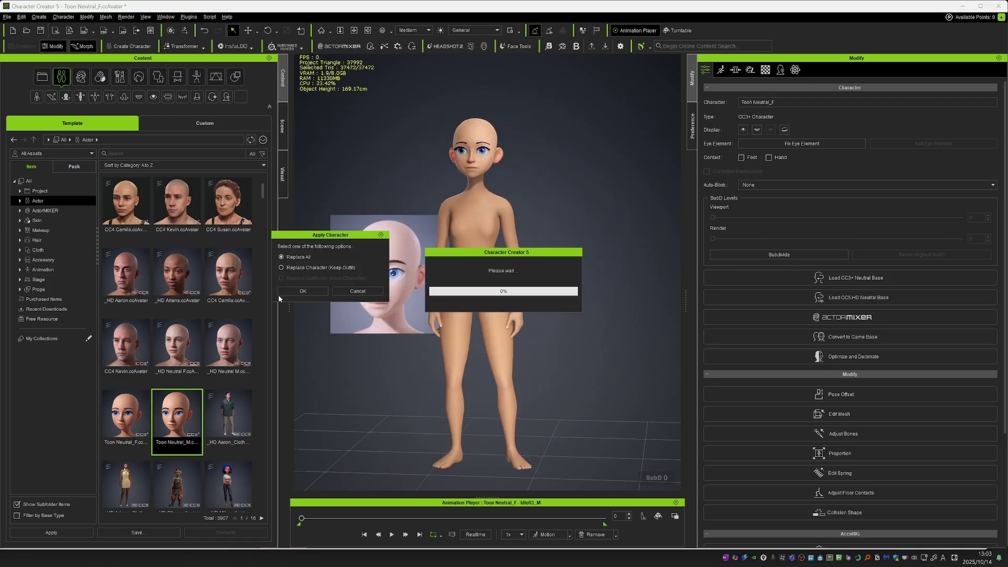
pyautogui.click(301, 290)
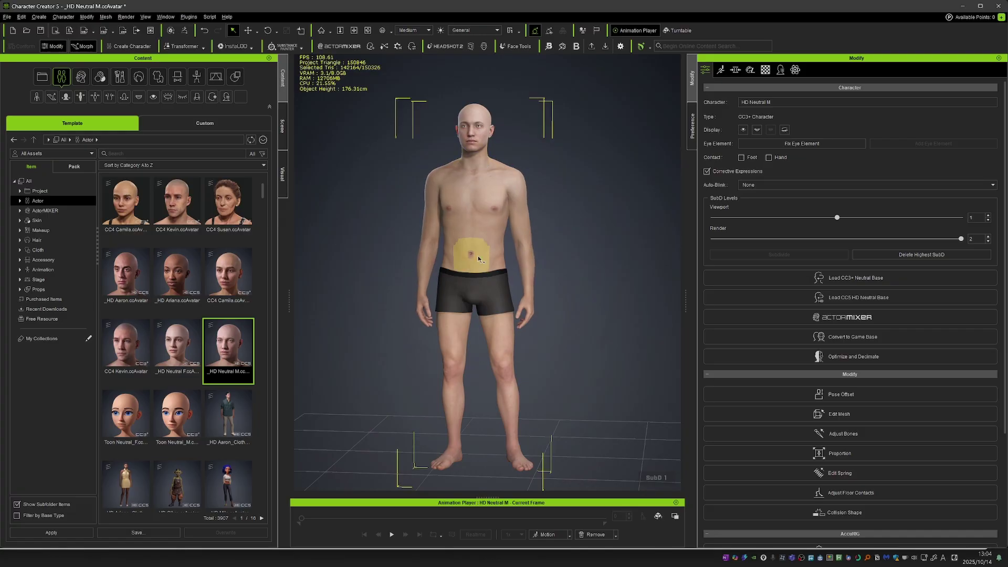
# Adjust the Head Scale, Head Width and incisor teeth sliders in Modify > Morphs.
pyautogui.click(737, 70)
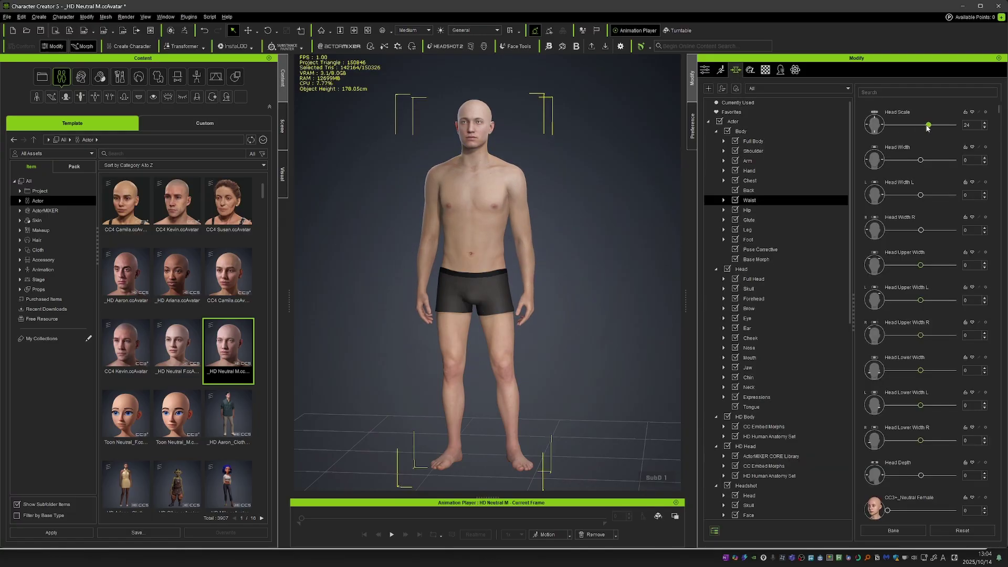
pyautogui.moveTo(935, 161); pyautogui.dragTo(922, 161)
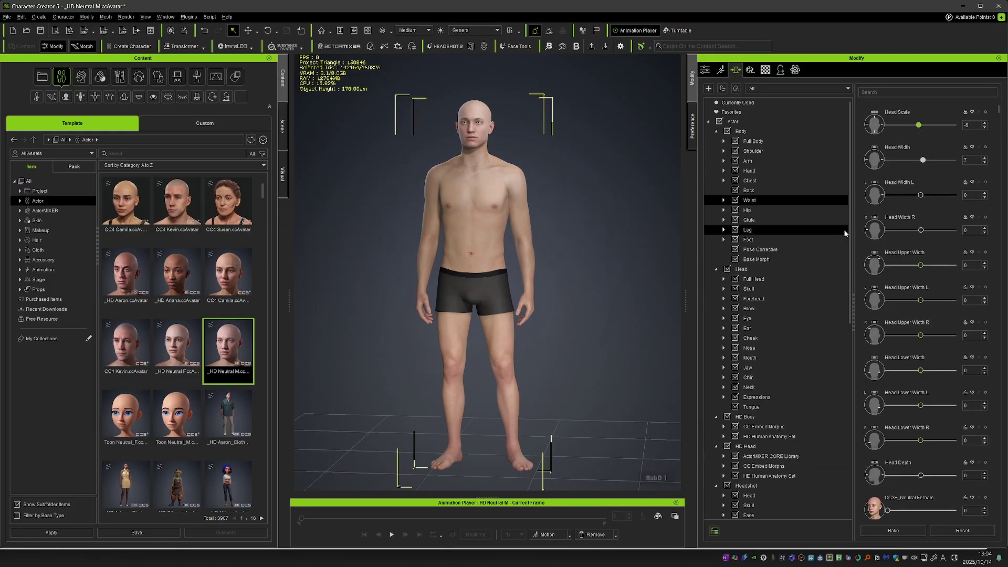
pyautogui.scroll(-10, 785, 307)
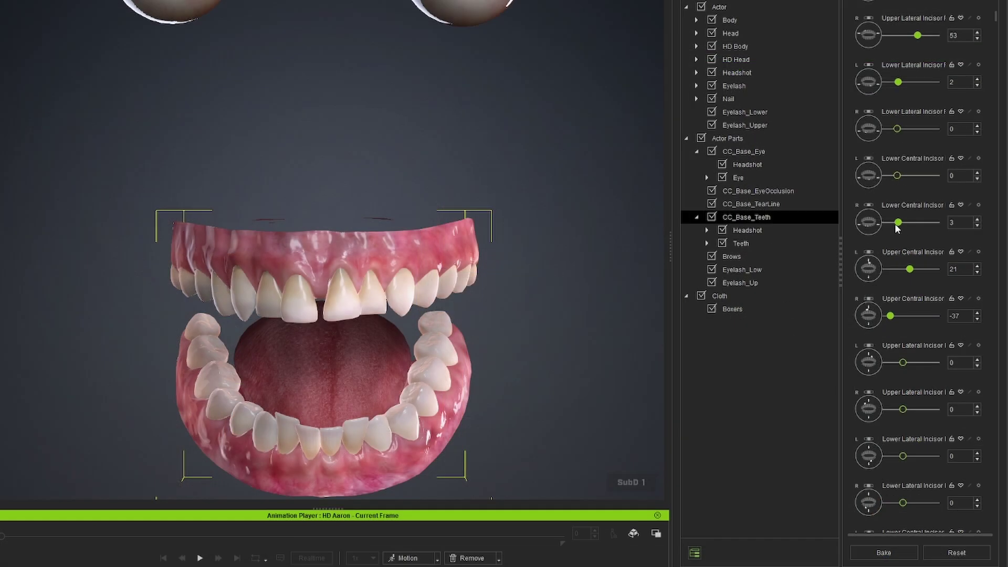
pyautogui.scroll(-5, 925, 224)
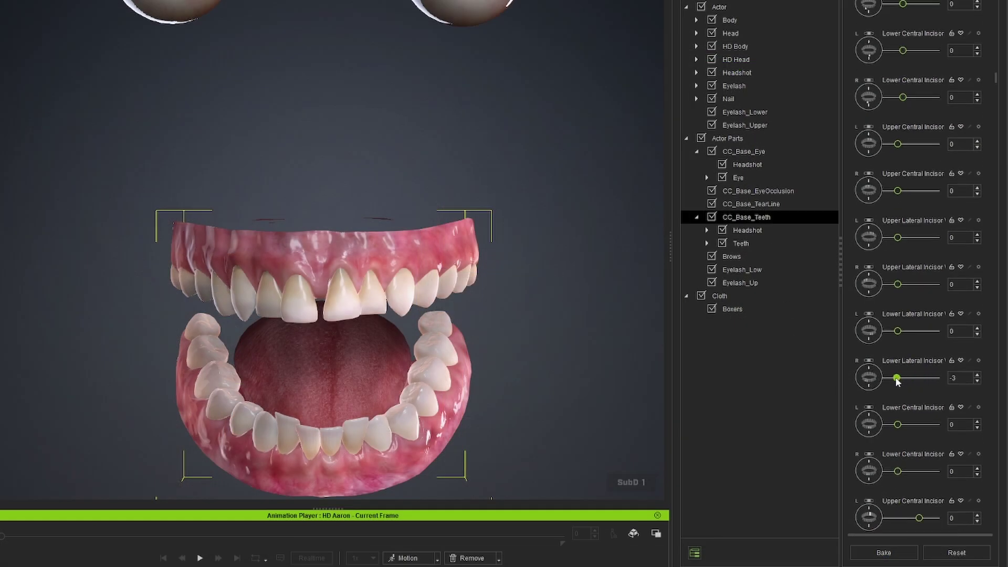
pyautogui.moveTo(927, 333); pyautogui.dragTo(920, 331)
pyautogui.scroll(-1, 900, 401)
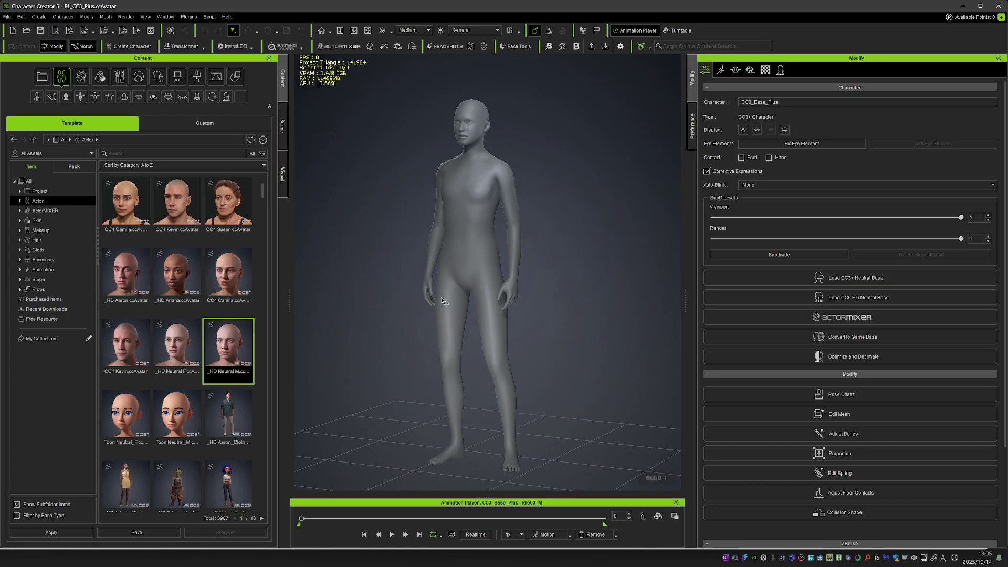
# Start a new empty project and begin an ActorMIXER mix from the Base Male.
pyautogui.click(398, 192)
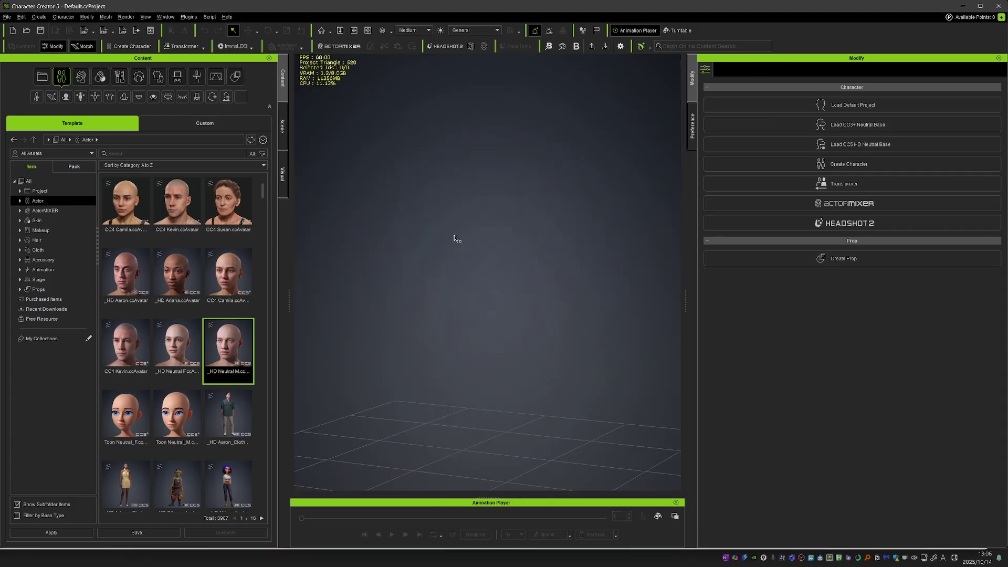
pyautogui.click(348, 47)
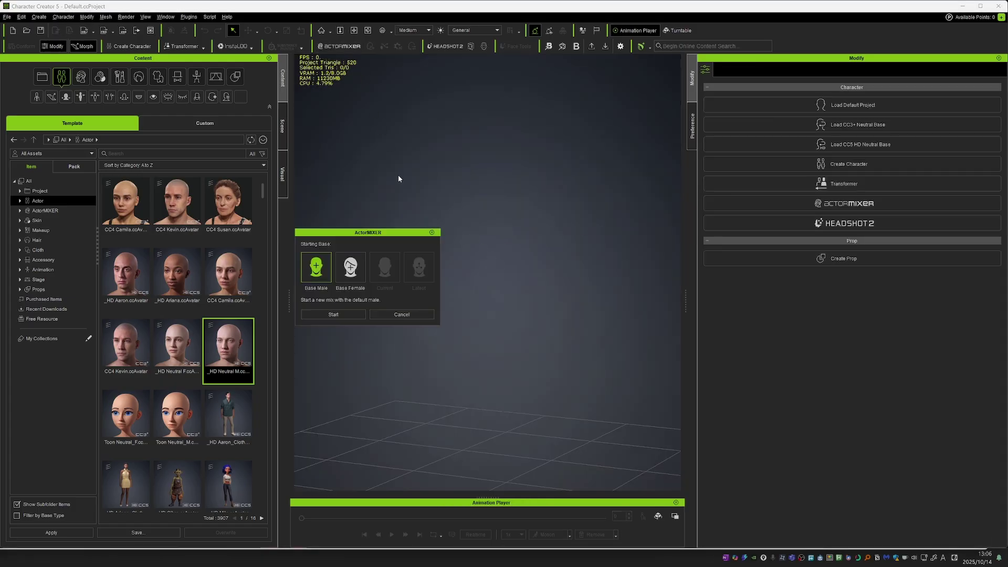
pyautogui.click(357, 315)
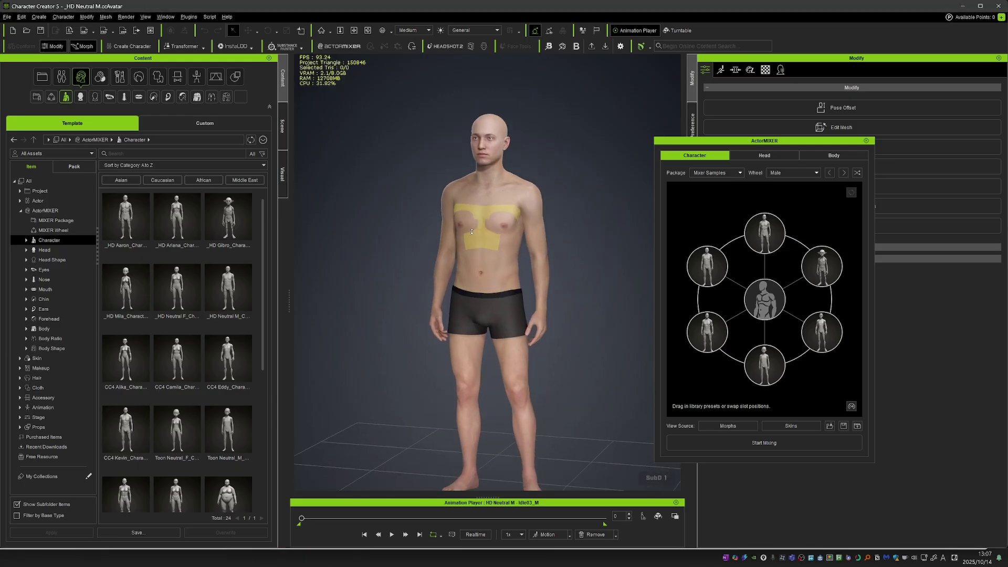
# Start mixing and place HA Male Bodybuilder presets into the wheel slots.
pyautogui.click(714, 444)
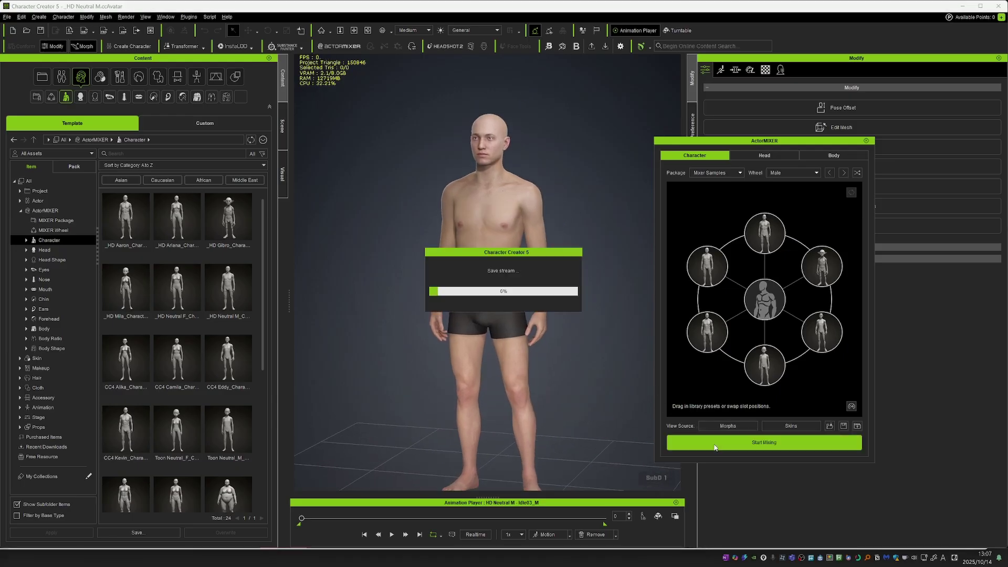
pyautogui.moveTo(765, 287); pyautogui.dragTo(729, 292)
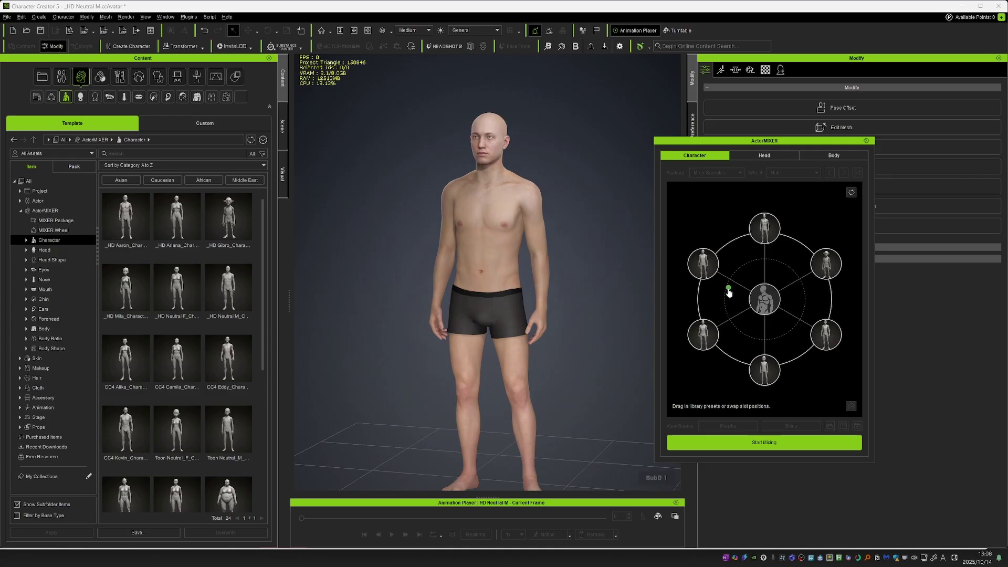
pyautogui.scroll(-5, 227, 368)
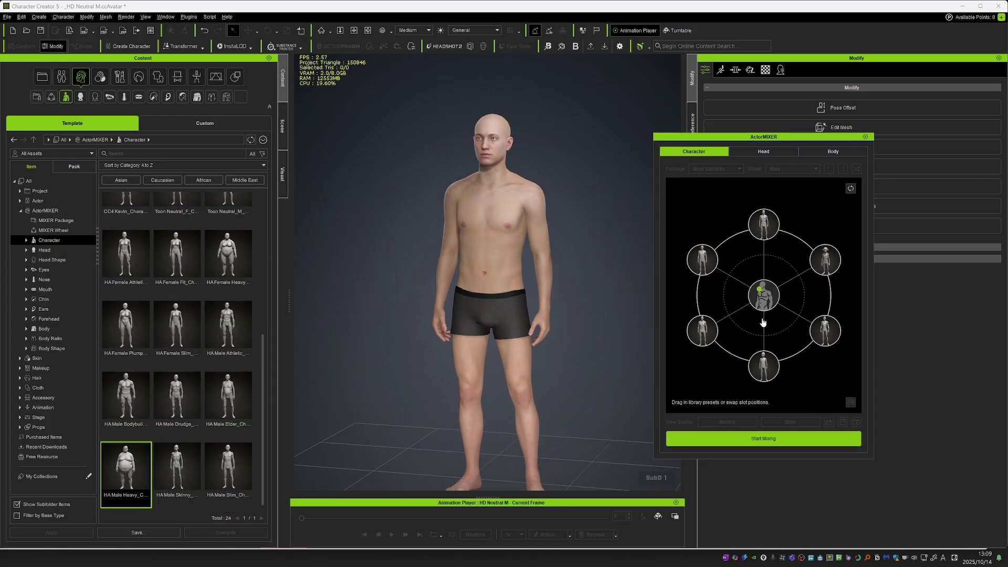
pyautogui.moveTo(126, 470); pyautogui.dragTo(584, 342)
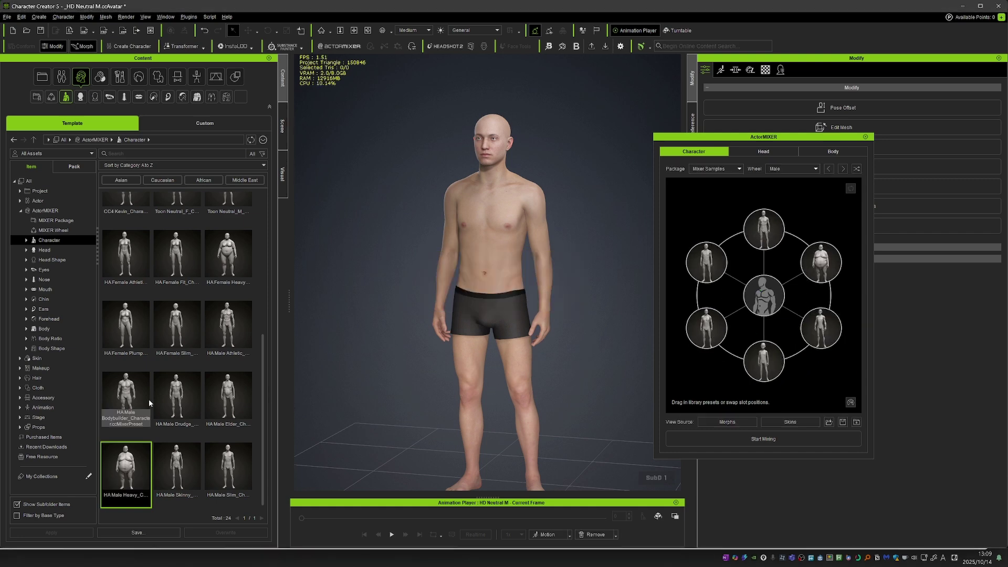
pyautogui.moveTo(126, 399); pyautogui.dragTo(735, 275)
pyautogui.moveTo(126, 399); pyautogui.dragTo(821, 342)
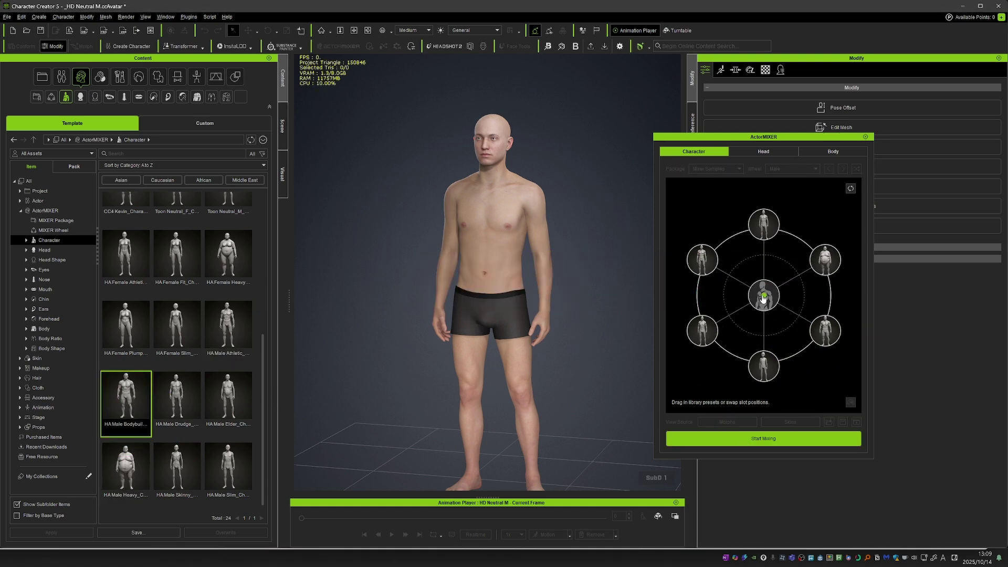
# Move the blend dot toward the bodybuilder and heavy presets and apply the blend.
pyautogui.moveTo(764, 296); pyautogui.dragTo(694, 298)
pyautogui.moveTo(699, 299)
pyautogui.mouseDown()
pyautogui.moveTo(715, 284)
pyautogui.moveTo(706, 274)
pyautogui.moveTo(700, 299)
pyautogui.mouseUp()
pyautogui.click(765, 439)
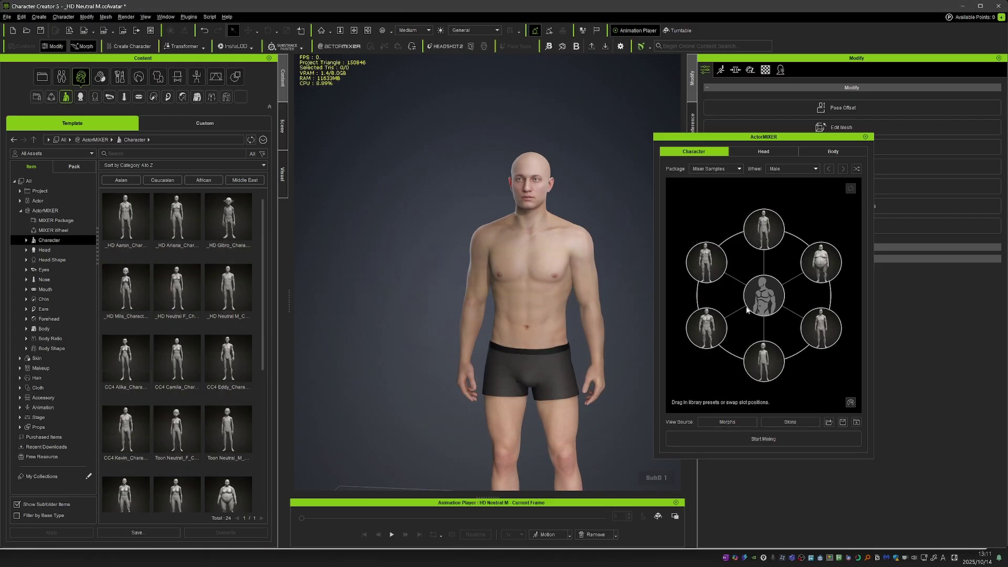
# Blend the overall head shape and mix the eye, nose and mouth features.
pyautogui.click(763, 151)
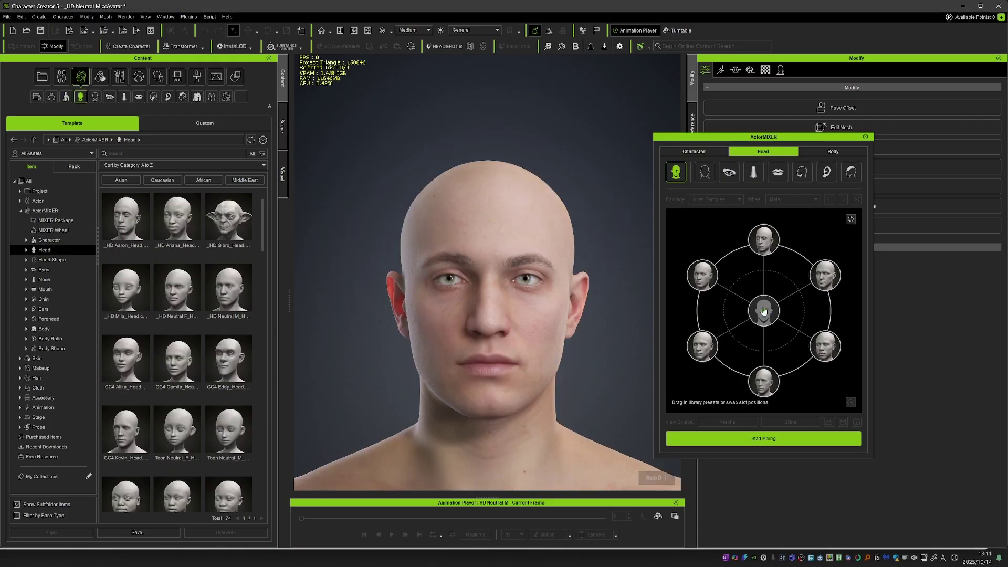
pyautogui.moveTo(764, 310); pyautogui.dragTo(726, 264)
pyautogui.click(729, 172)
pyautogui.click(754, 172)
pyautogui.click(777, 173)
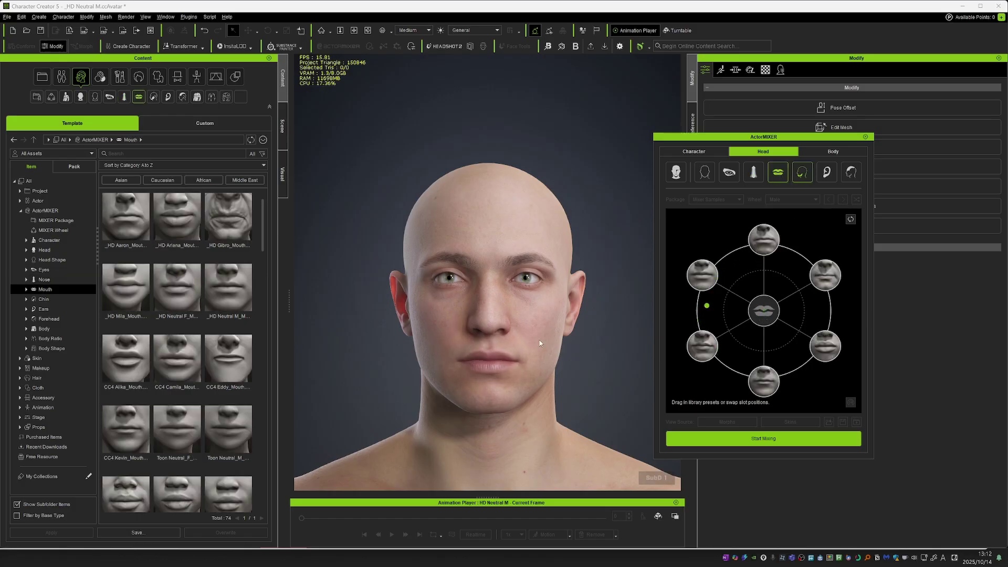
# Mix the chin, ear and forehead shapes, commit the mix and close ActorMIXER.
pyautogui.click(802, 172)
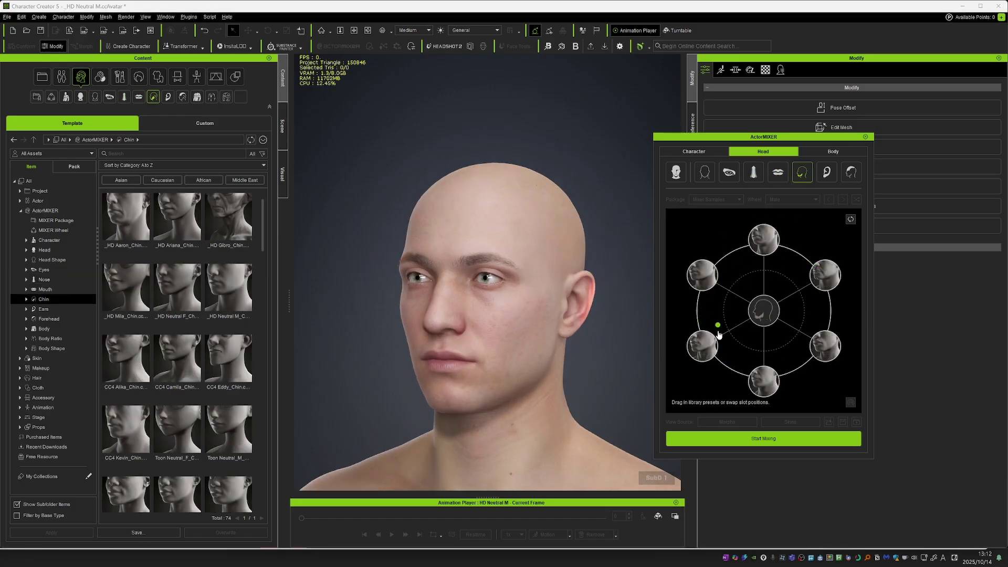
pyautogui.click(826, 172)
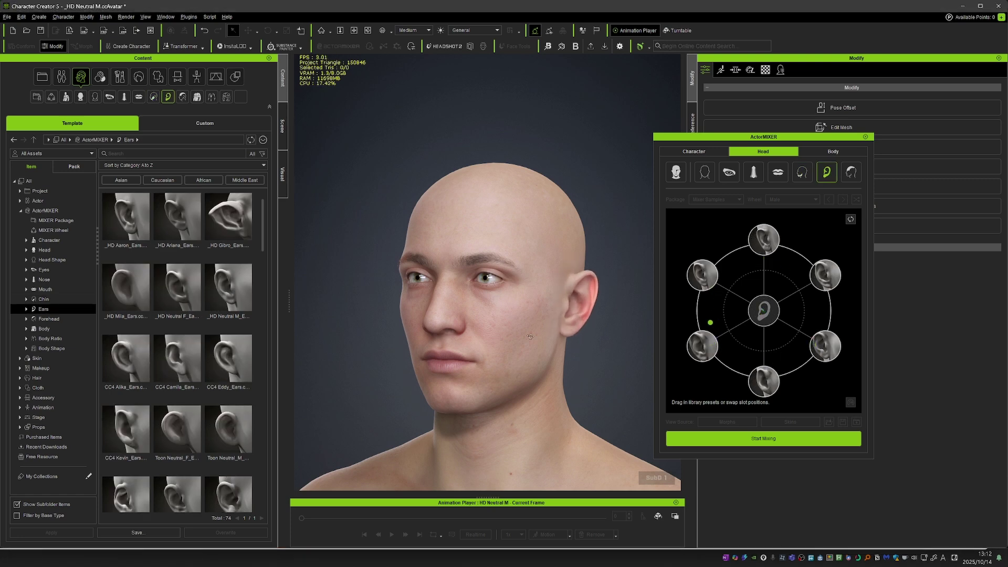
pyautogui.click(851, 172)
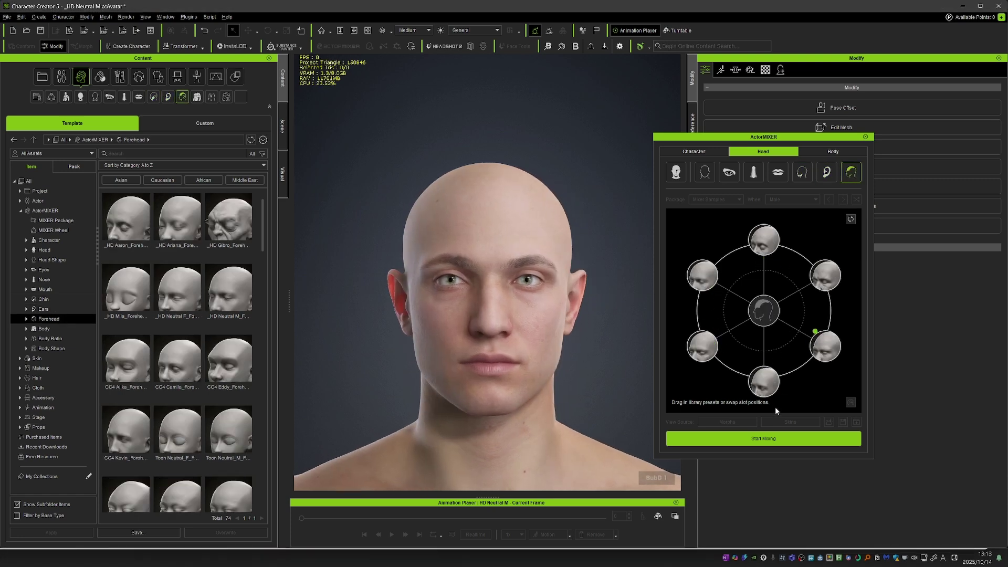
pyautogui.click(777, 444)
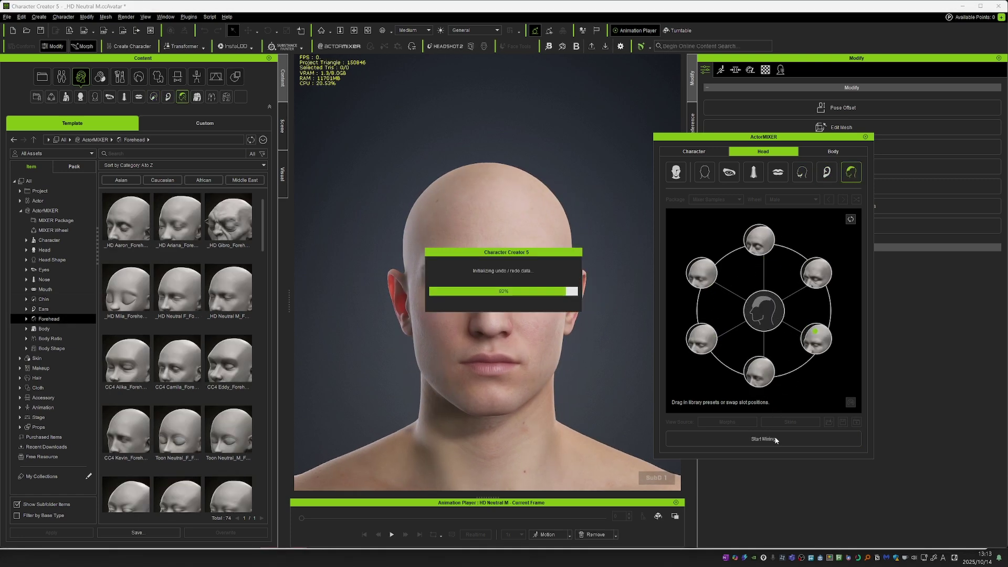
pyautogui.click(865, 137)
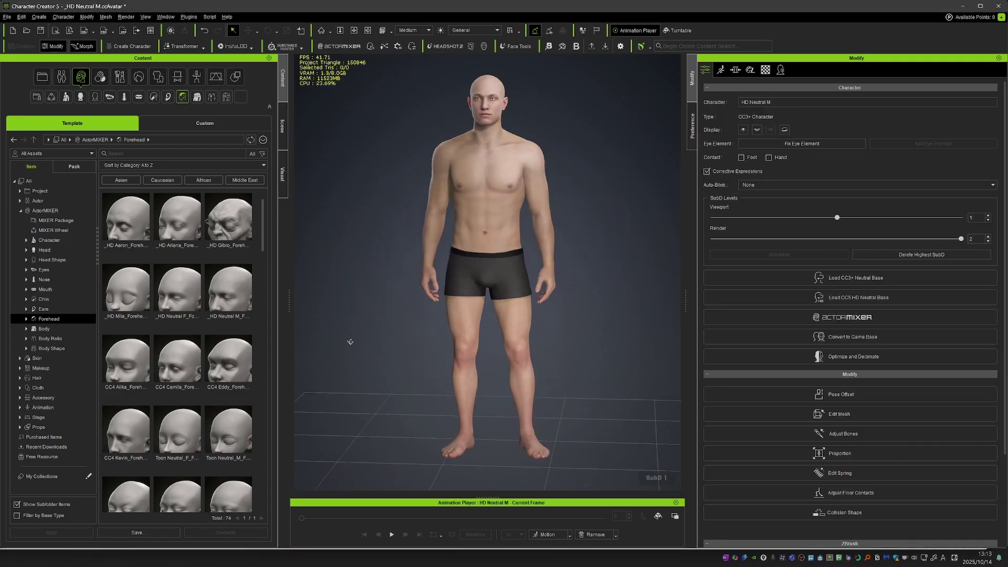
# Apply the HD Aaron skin from Skin > Overall, confirming its options.
pyautogui.click(20, 210)
pyautogui.click(19, 220)
pyautogui.click(46, 230)
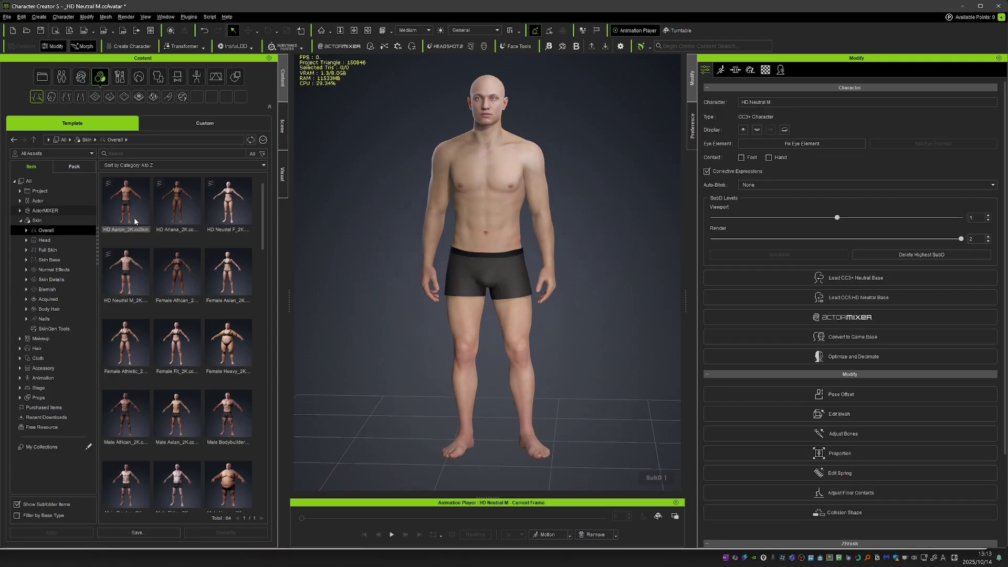
pyautogui.moveTo(126, 208); pyautogui.dragTo(457, 241)
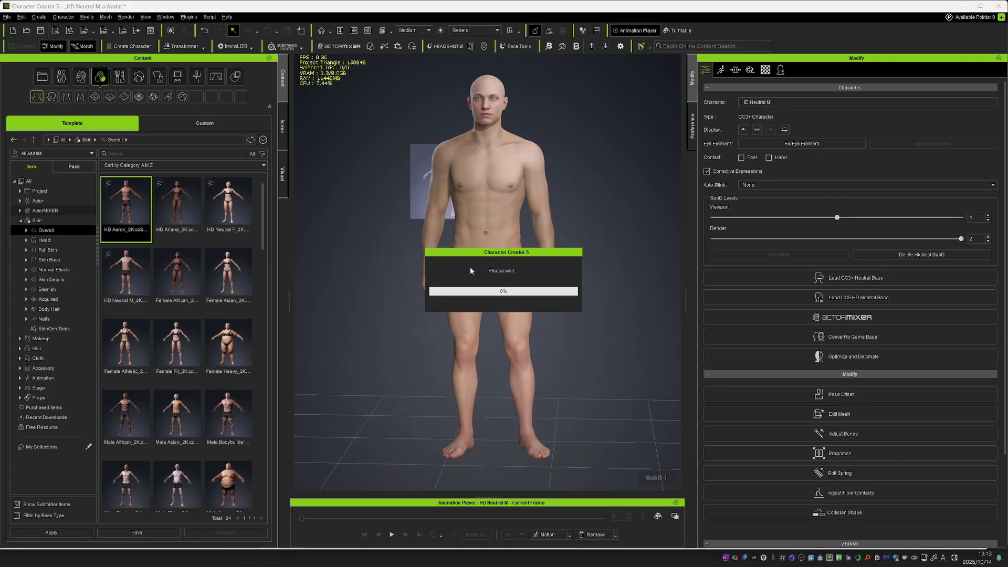
pyautogui.click(301, 313)
# Apply the Male Bodybuilder skin and bring up the Modify Material settings.
pyautogui.scroll(-3, 218, 385)
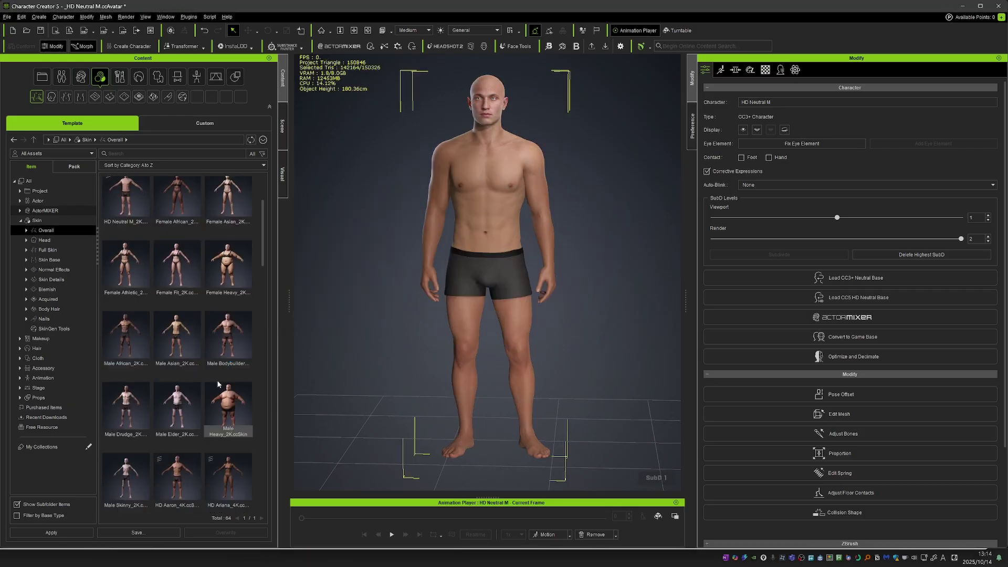
pyautogui.doubleClick(229, 339)
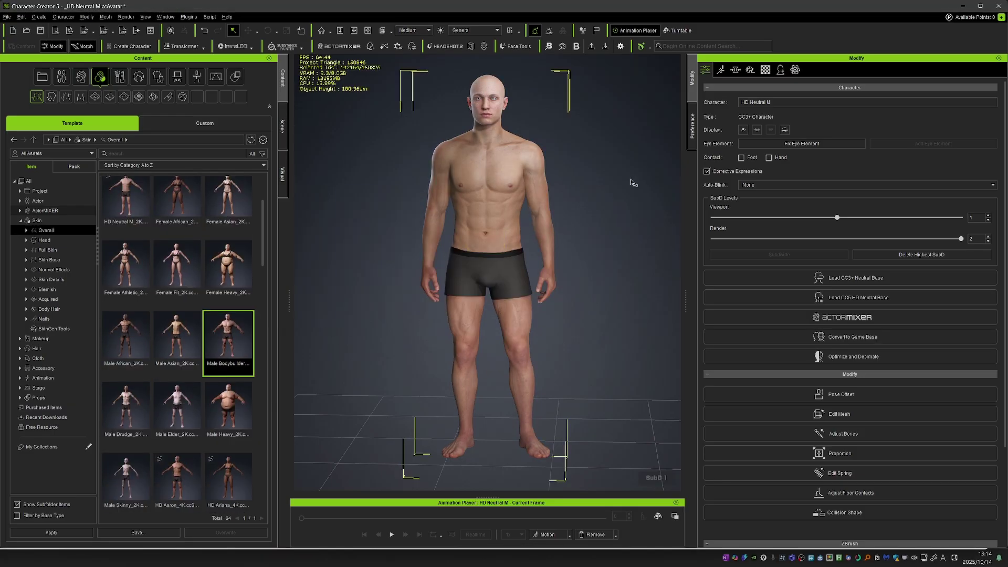
pyautogui.click(752, 70)
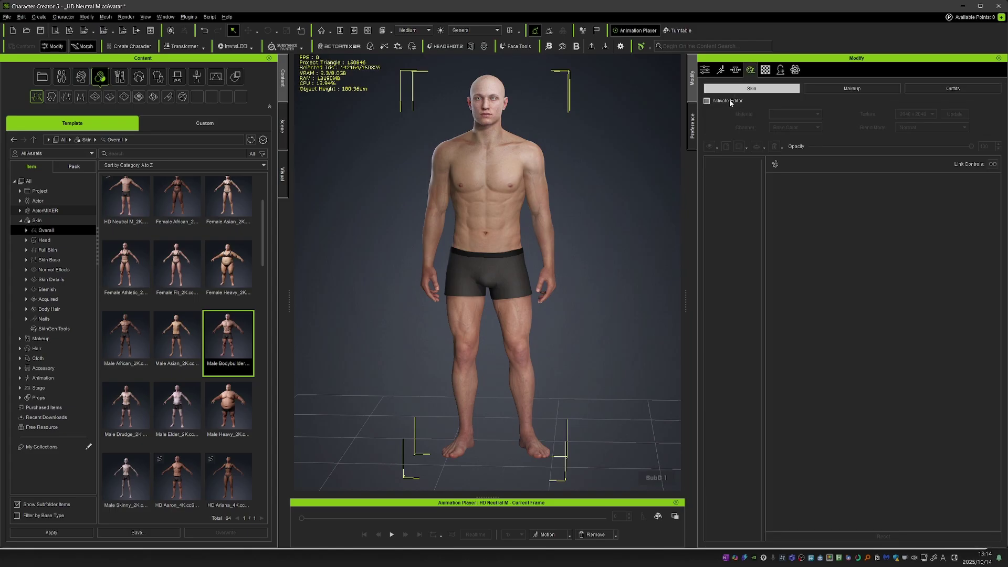
# Activate the skin editor and apply Cheek, Eye and Forehead Wrinkle presets.
pyautogui.click(707, 101)
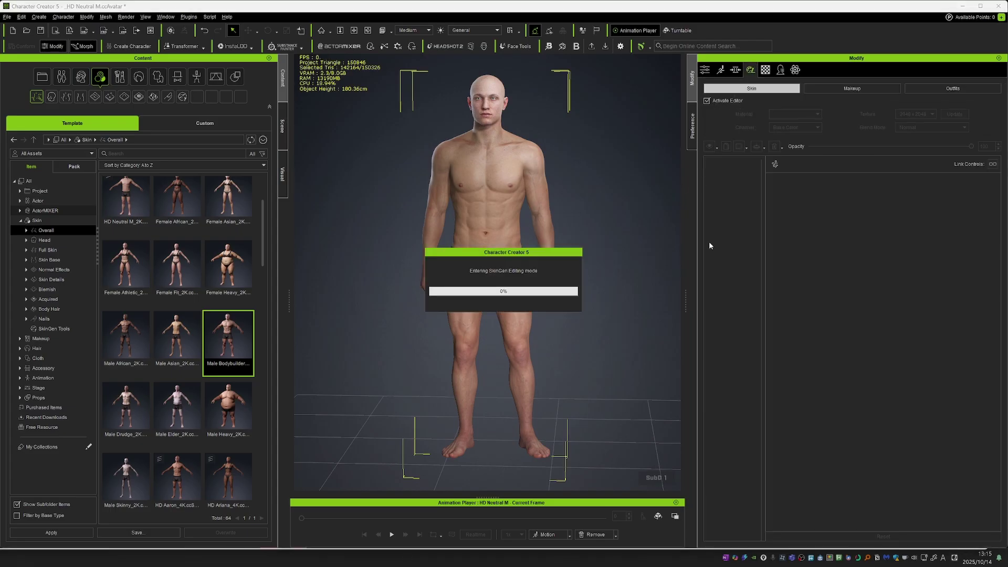
pyautogui.click(71, 269)
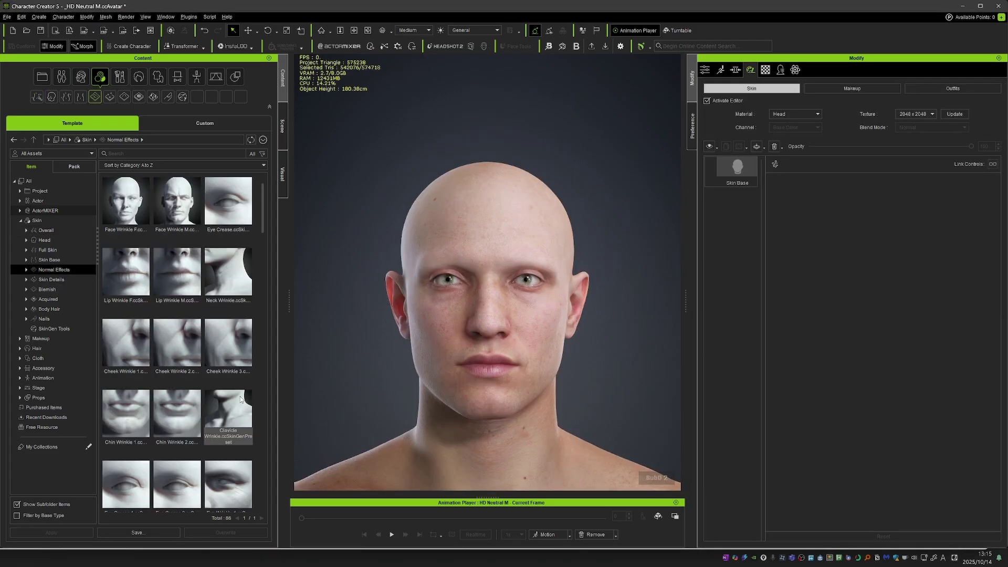
pyautogui.doubleClick(228, 347)
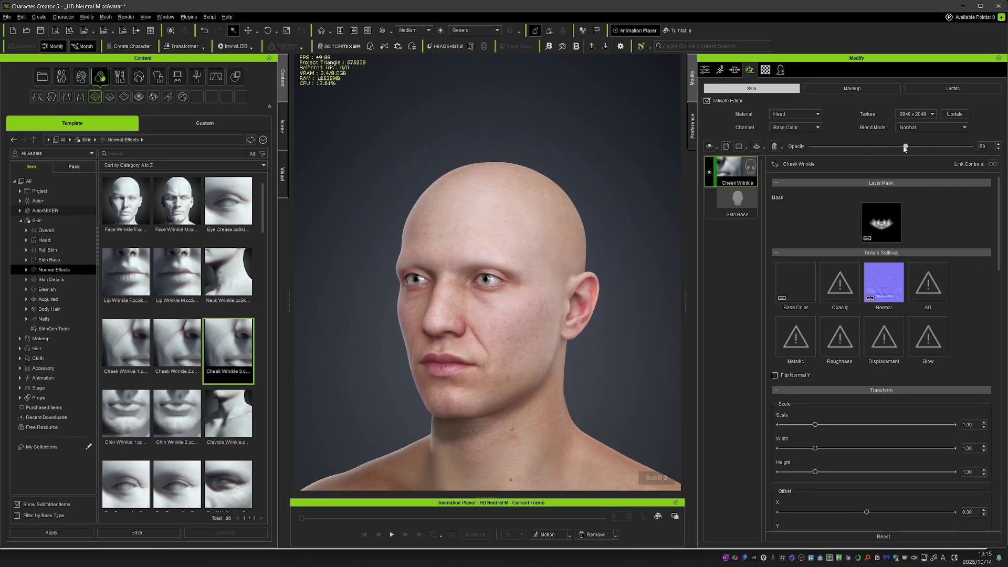
pyautogui.scroll(-3, 233, 346)
pyautogui.doubleClick(233, 347)
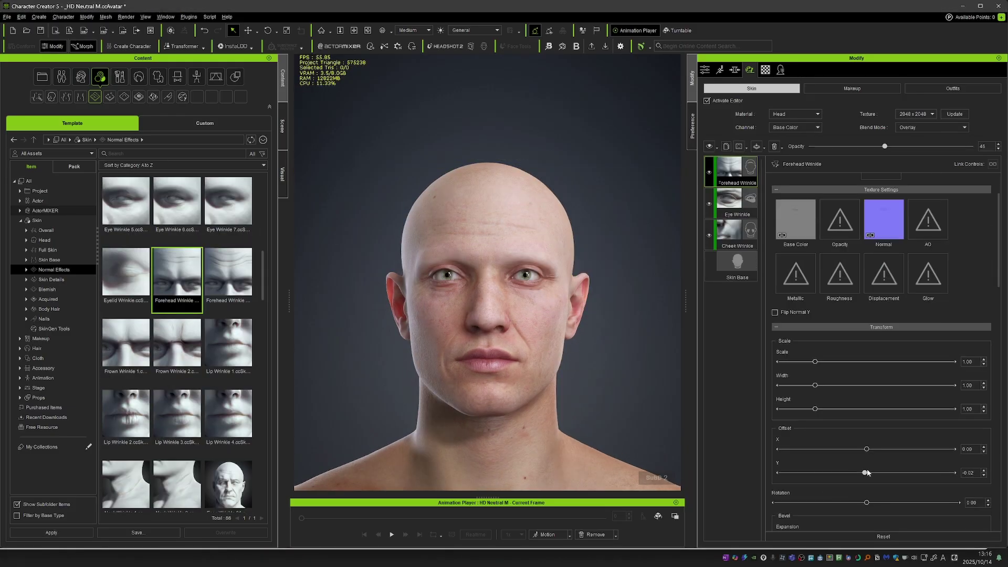
# Add the Body Old Freckle blemish and the Head Side tattoo.
pyautogui.click(47, 290)
pyautogui.doubleClick(229, 273)
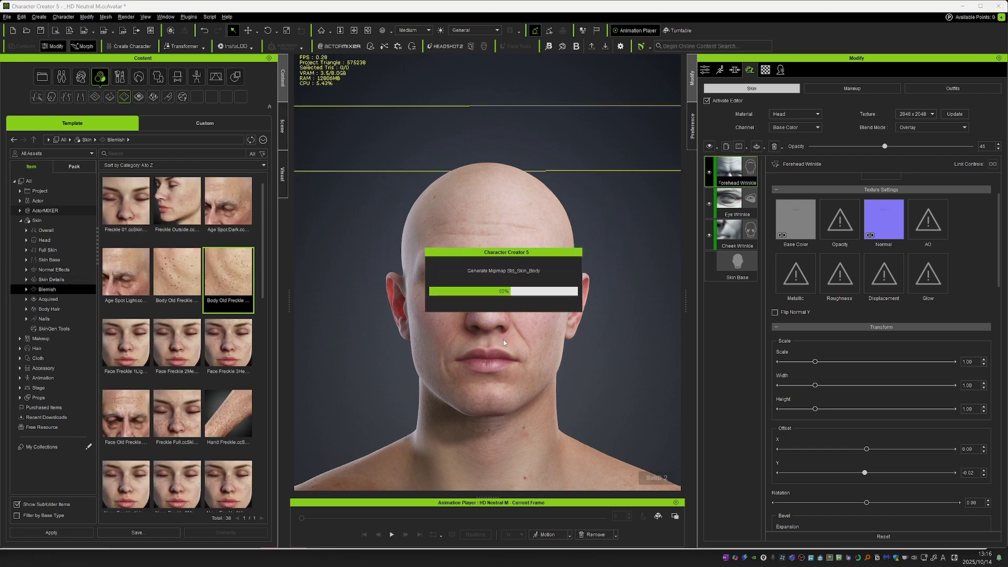
pyautogui.click(47, 299)
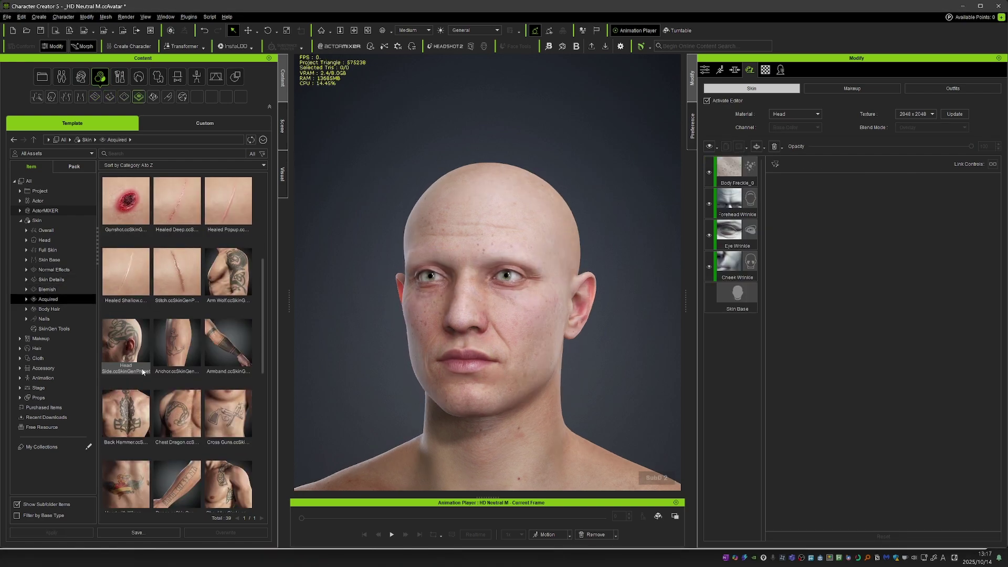
pyautogui.doubleClick(126, 346)
# Apply the Full_Heavy and then Full_Stubble beard and scalp presets.
pyautogui.click(49, 309)
pyautogui.doubleClick(177, 362)
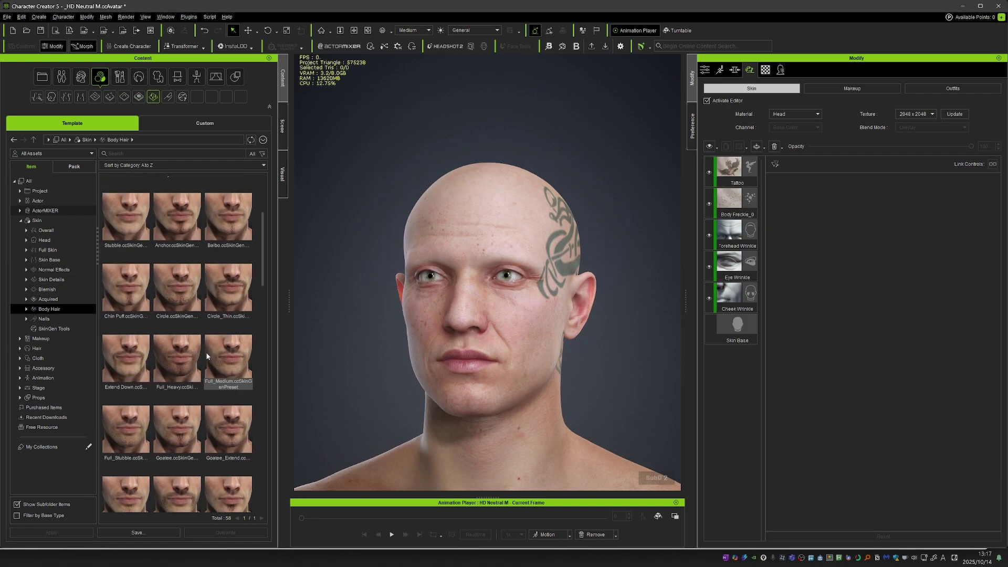
pyautogui.scroll(-2, 179, 315)
pyautogui.doubleClick(126, 353)
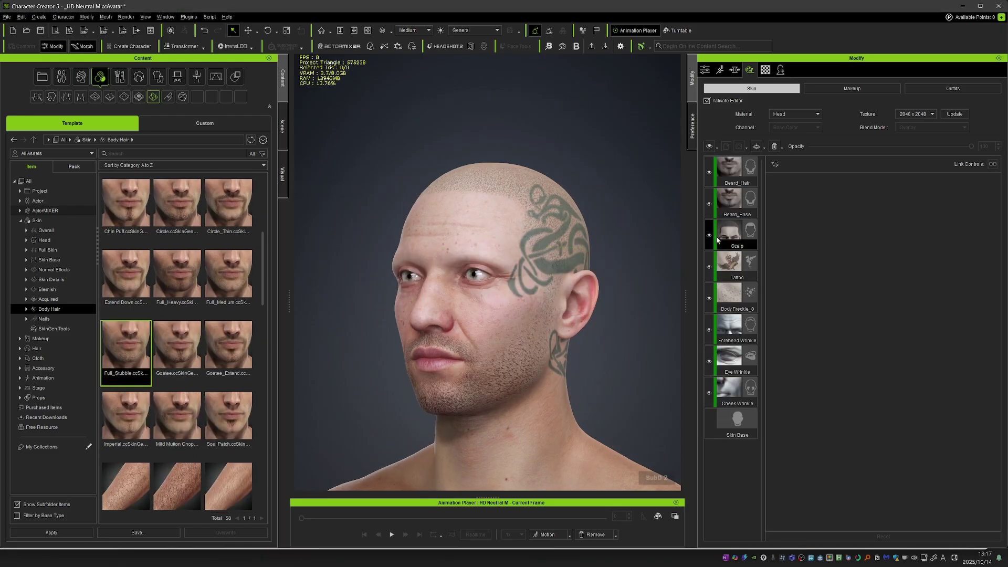
# Keep the Head material selected and turn off the skin editor.
pyautogui.moveTo(561, 324); pyautogui.dragTo(670, 300, button='right')
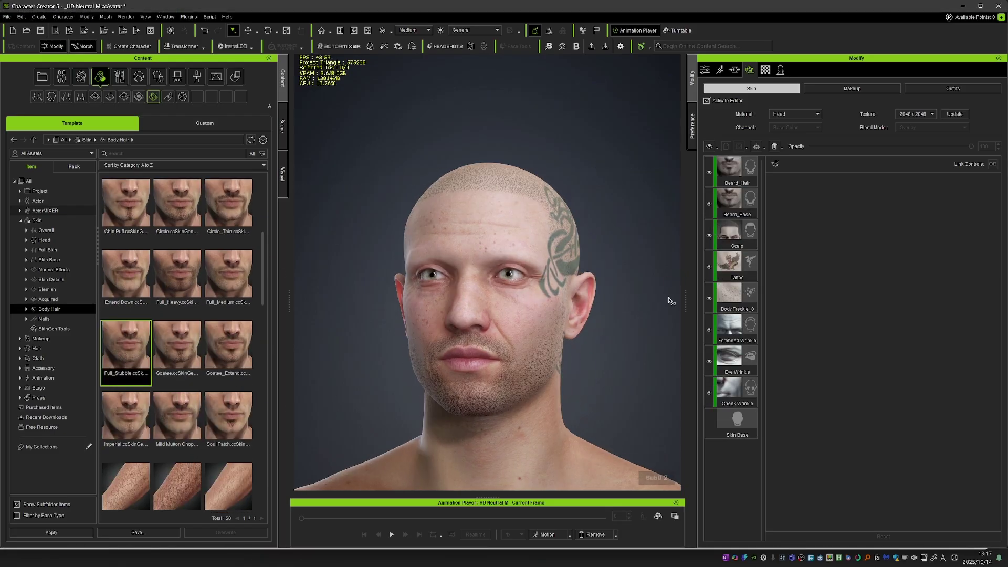
pyautogui.click(793, 114)
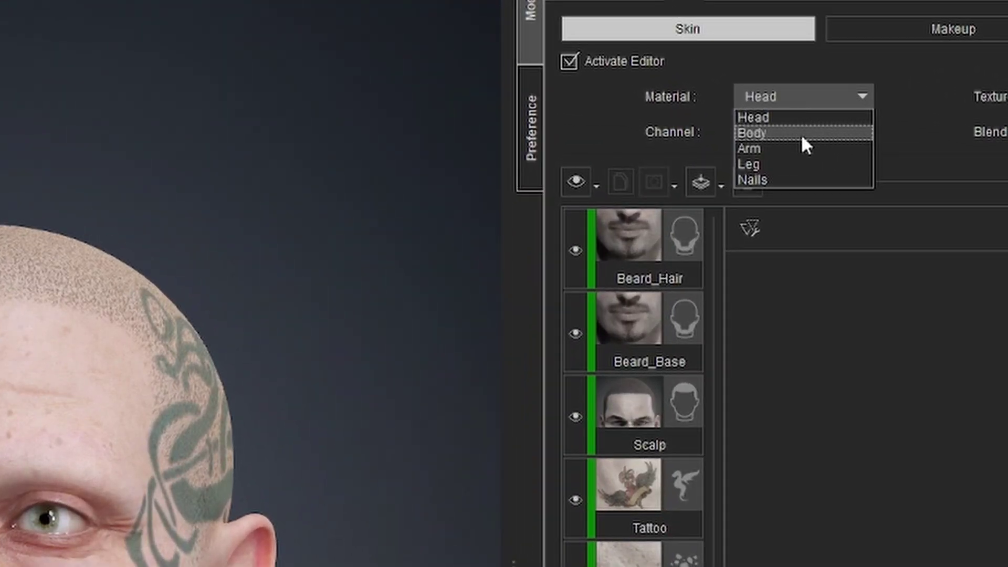
pyautogui.click(336, 399)
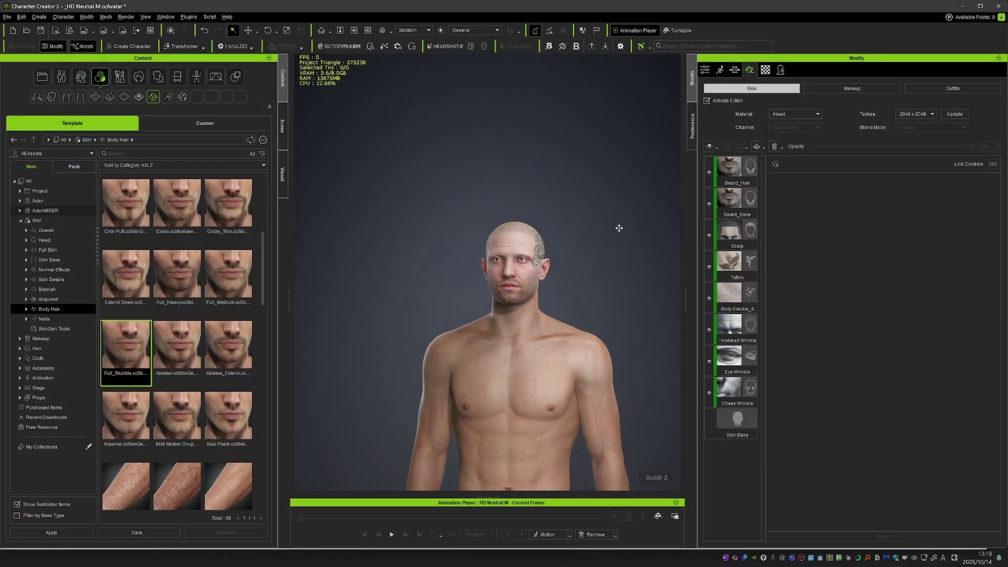
pyautogui.click(619, 228)
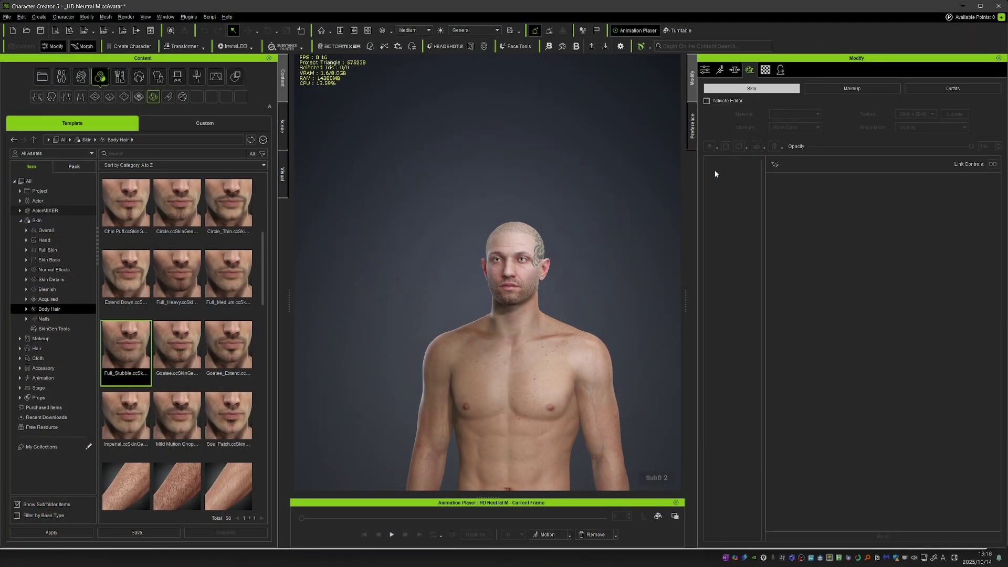
# Set the skin Blend Color to purple, then turn off Use Blend Map and activate Color Adjustment.
pyautogui.click(765, 69)
pyautogui.scroll(-5, 850, 315)
pyautogui.click(956, 346)
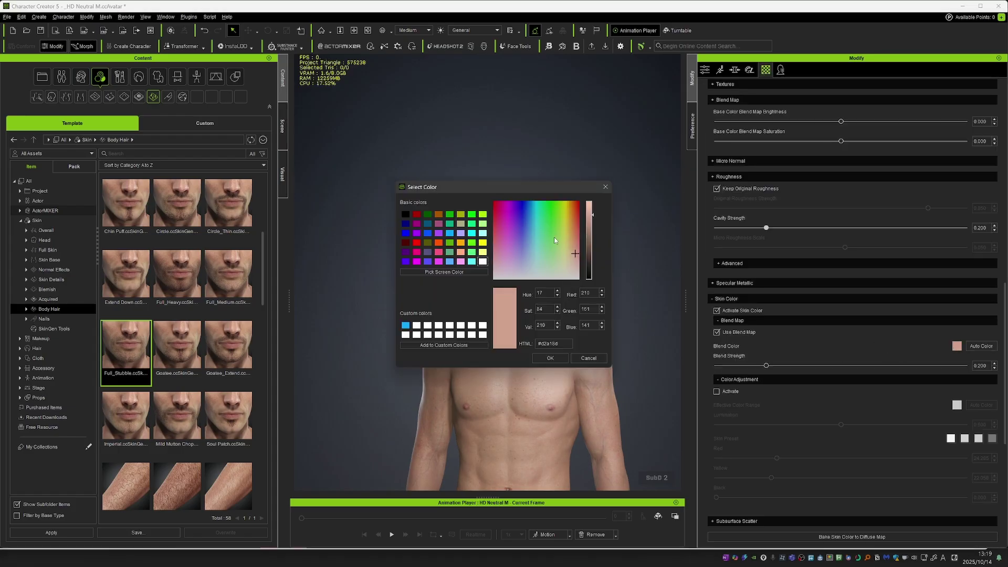
pyautogui.click(520, 220)
pyautogui.moveTo(513, 187); pyautogui.dragTo(720, 144)
pyautogui.click(704, 163)
pyautogui.click(716, 173)
pyautogui.click(757, 315)
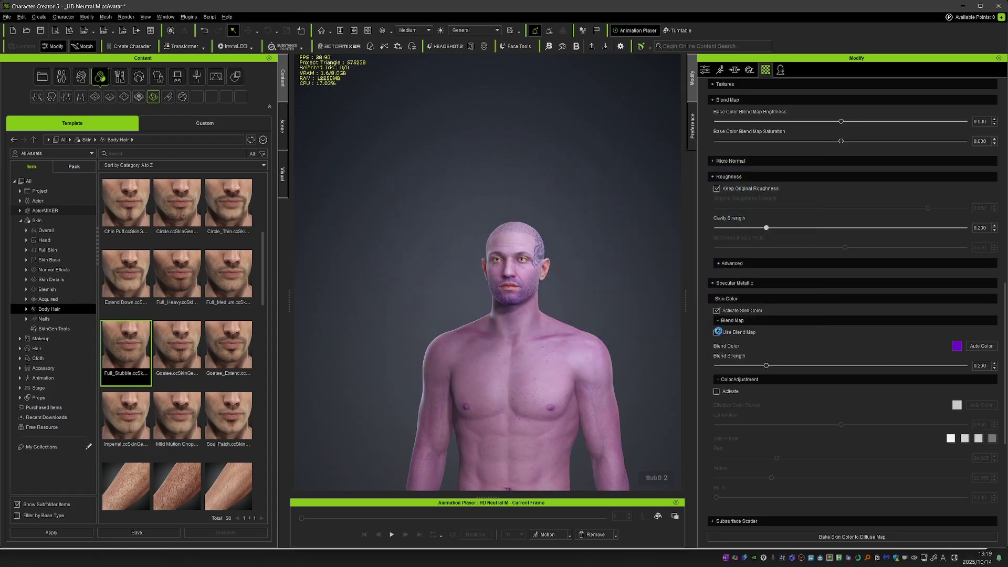
pyautogui.click(716, 333)
pyautogui.click(717, 391)
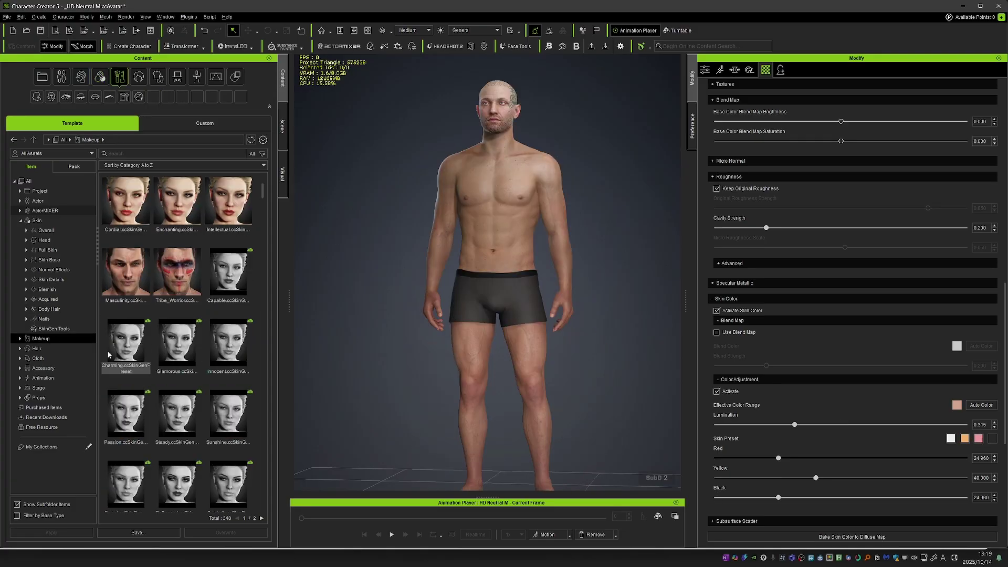
# Give the character the Country Style beard and Back-swept Top hair, removing a trial Side Ponytail.
pyautogui.moveTo(171, 339); pyautogui.dragTo(426, 204)
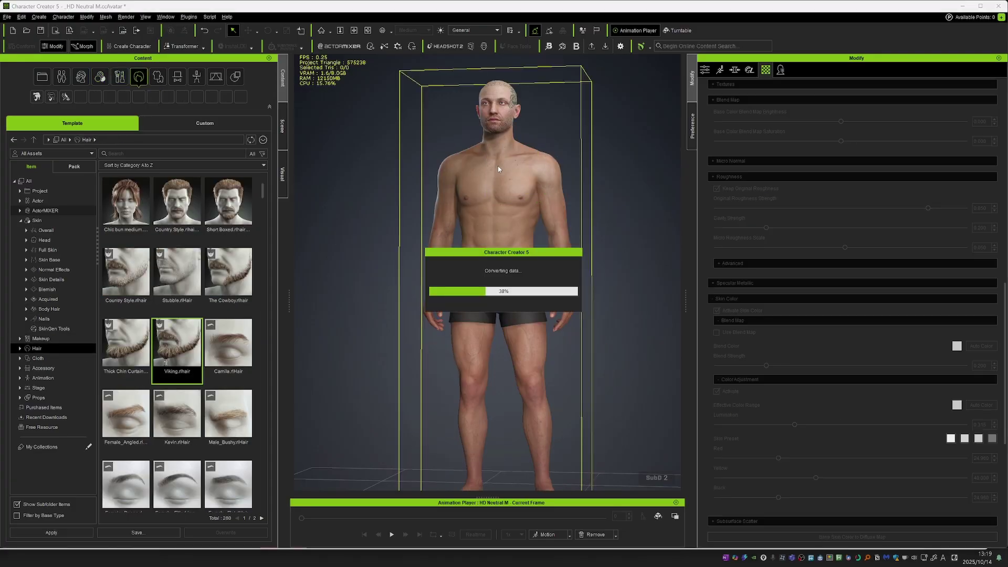
pyautogui.doubleClick(126, 271)
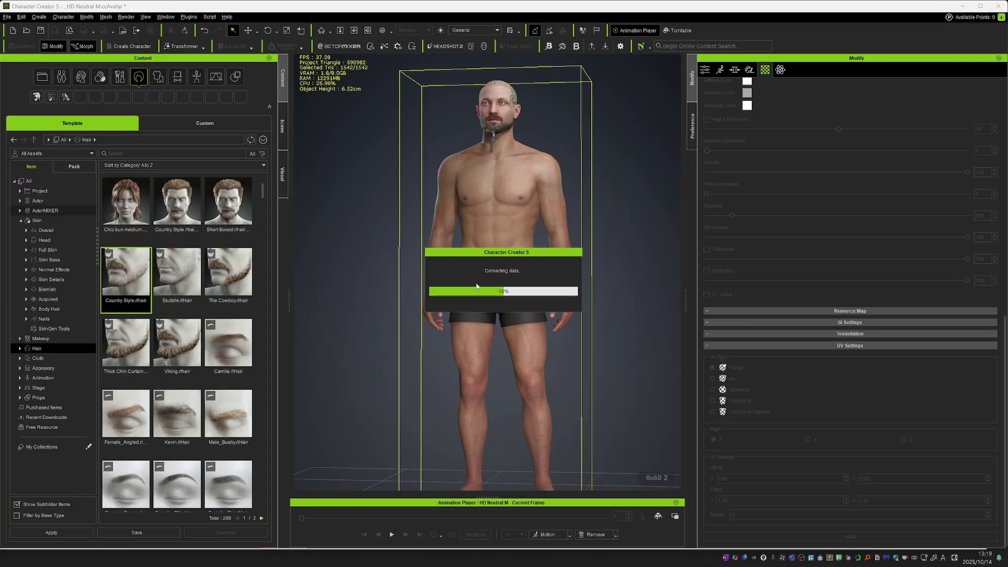
pyautogui.scroll(-1, 206, 420)
pyautogui.scroll(-5, 206, 420)
pyautogui.moveTo(126, 276); pyautogui.dragTo(525, 283)
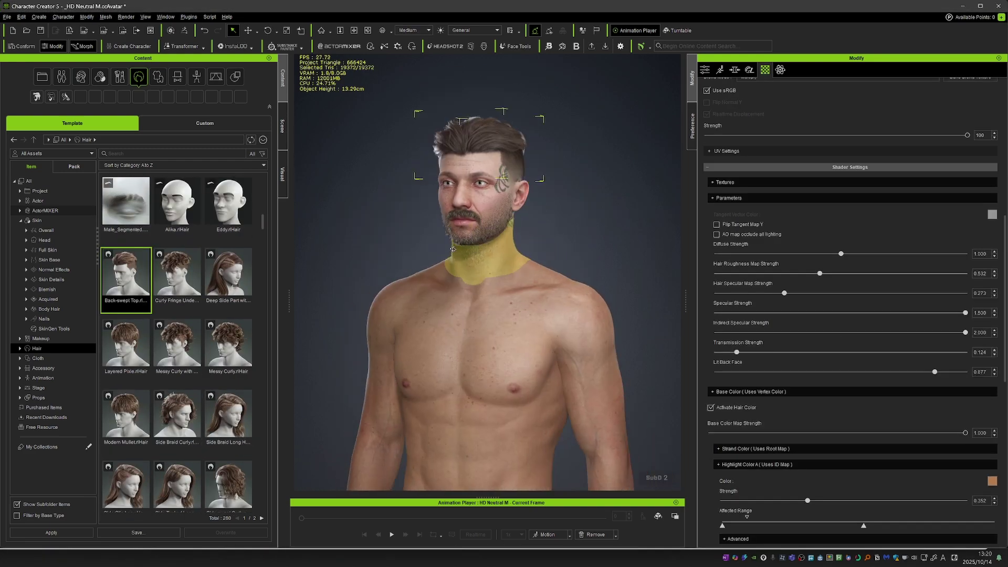
pyautogui.scroll(-5, 177, 284)
pyautogui.moveTo(177, 284); pyautogui.dragTo(516, 276)
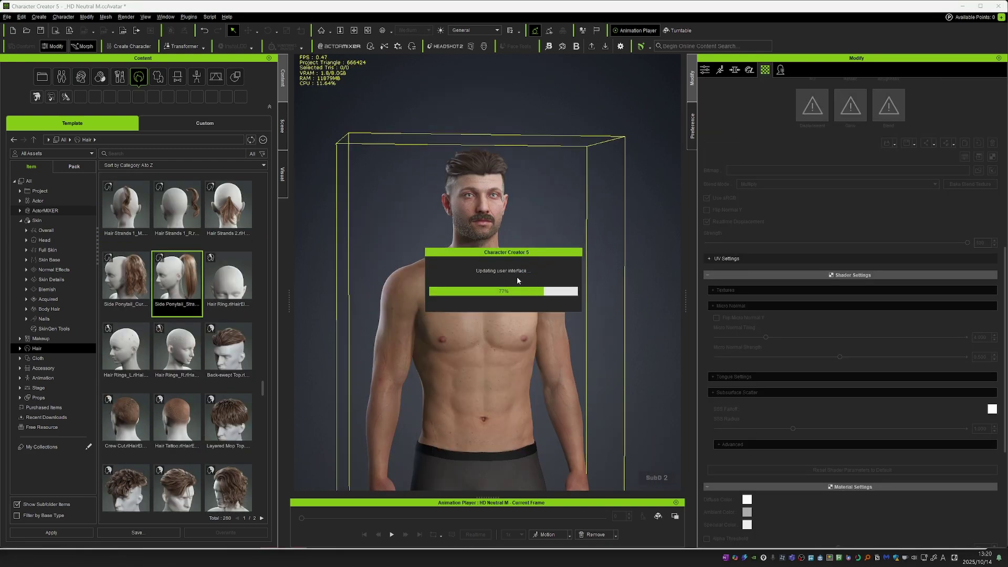
pyautogui.press('Delete')
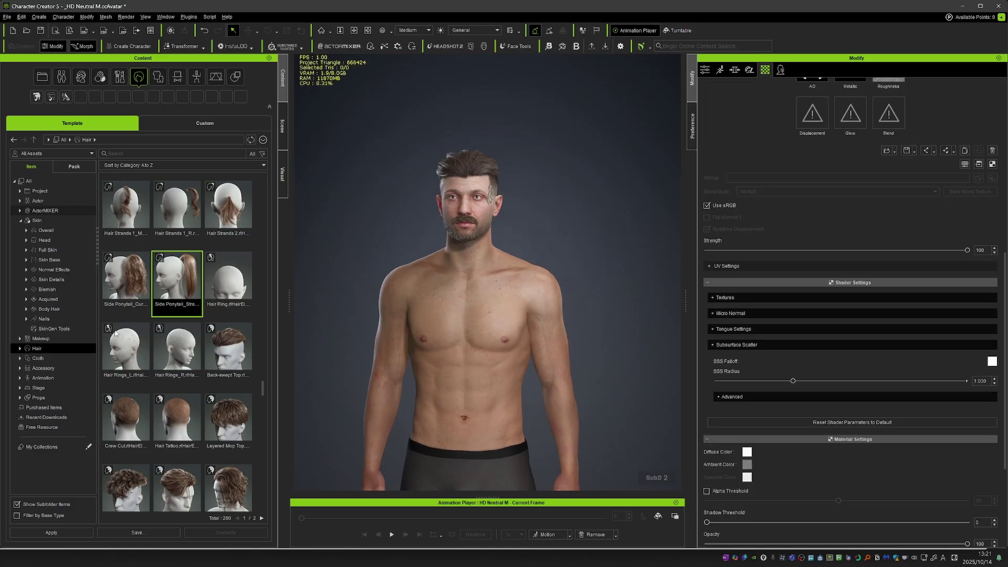
# Put a Basic T-shirt from Cloth > Shirts on the character.
pyautogui.click(20, 358)
pyautogui.click(45, 378)
pyautogui.moveTo(188, 299); pyautogui.dragTo(467, 336)
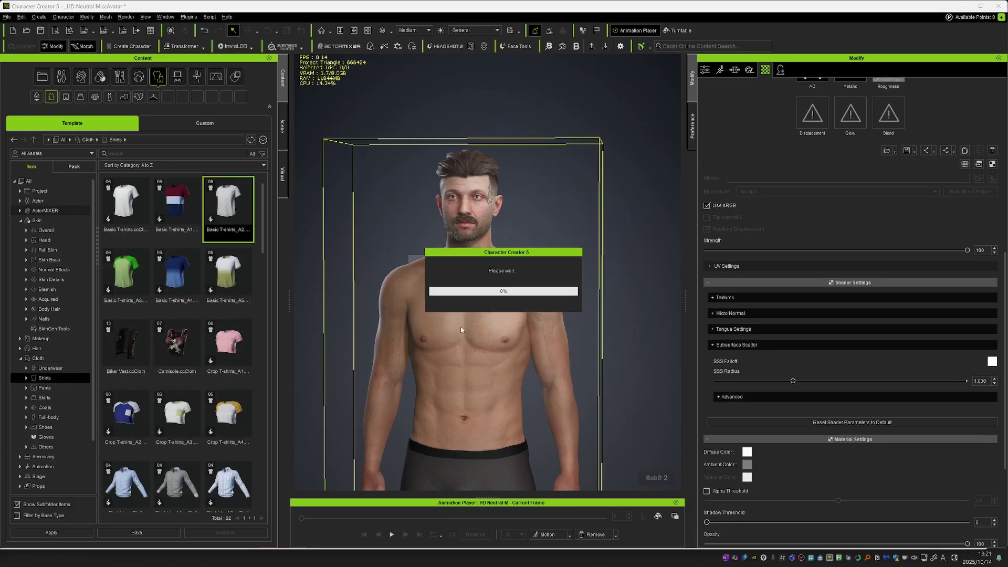
# Search the library for 'jean' and put the Slim Jeans on the character.
pyautogui.scroll(-5, 516, 298)
pyautogui.scroll(-5, 178, 342)
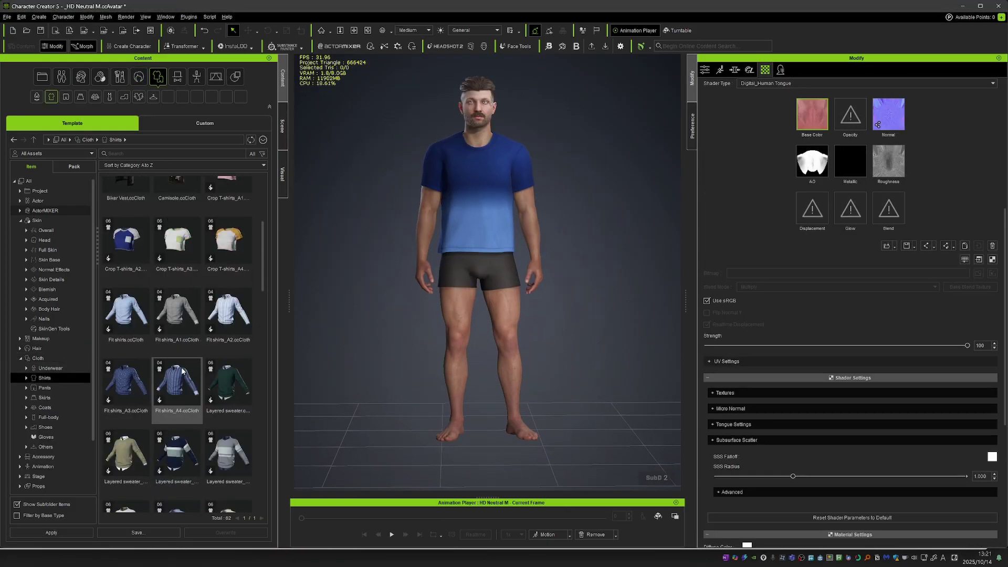
pyautogui.click(168, 154)
pyautogui.write('jean')
pyautogui.press('Return')
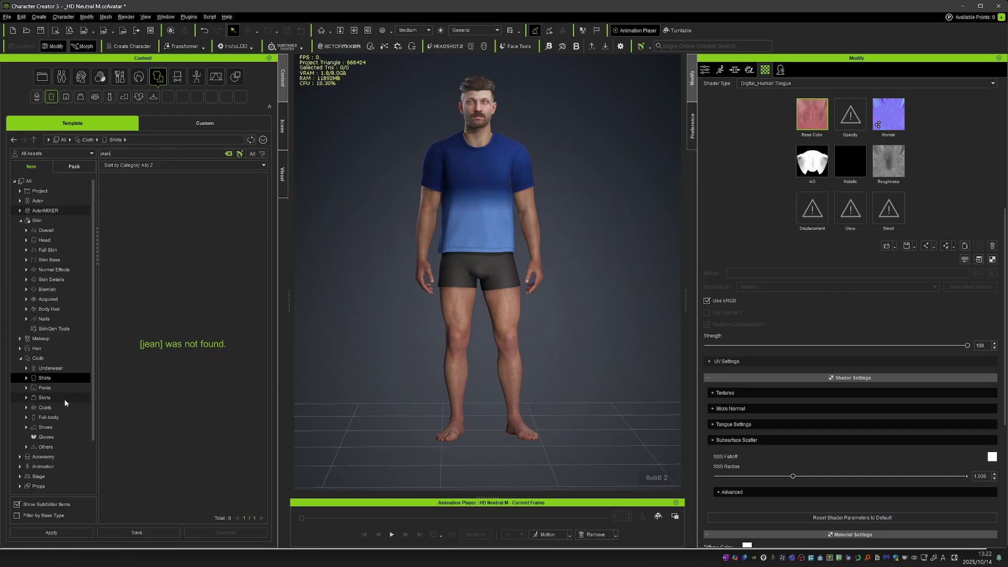
pyautogui.click(45, 388)
pyautogui.moveTo(177, 284); pyautogui.dragTo(516, 316)
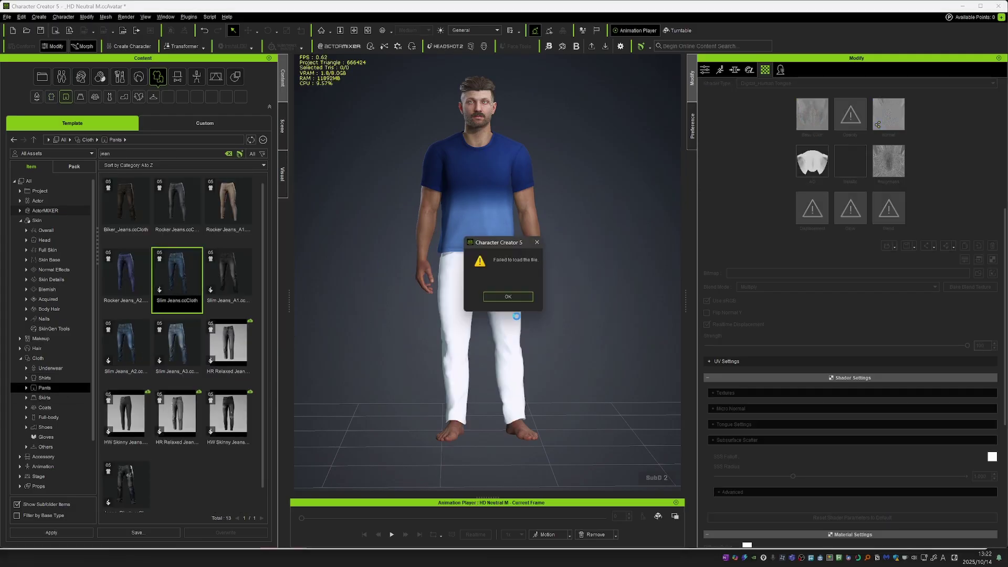
pyautogui.click(508, 296)
# Add white canvas shoes, undoing a trial of red high heels, and select the T-shirt.
pyautogui.click(45, 427)
pyautogui.moveTo(126, 205); pyautogui.dragTo(492, 442)
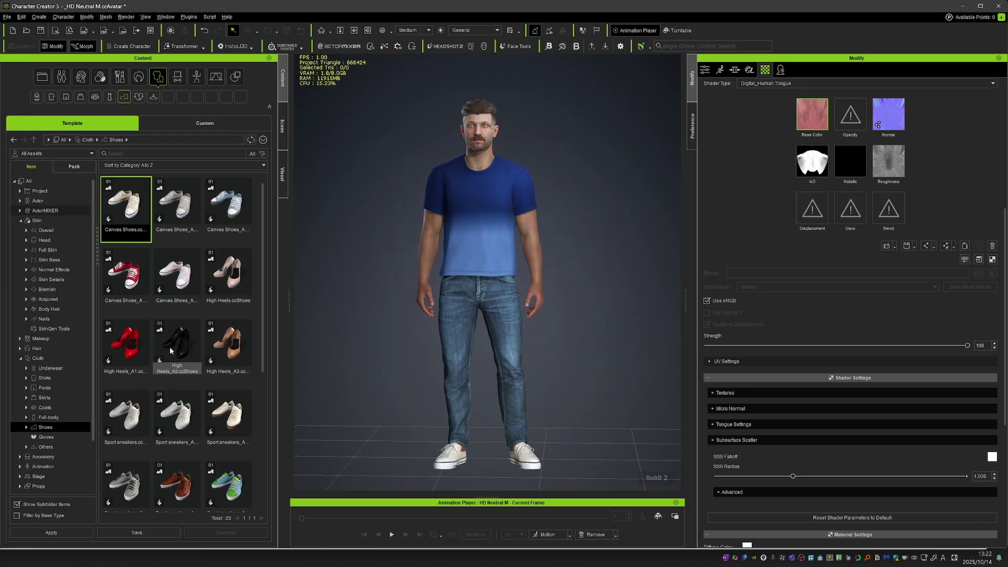
pyautogui.moveTo(126, 346); pyautogui.dragTo(458, 413)
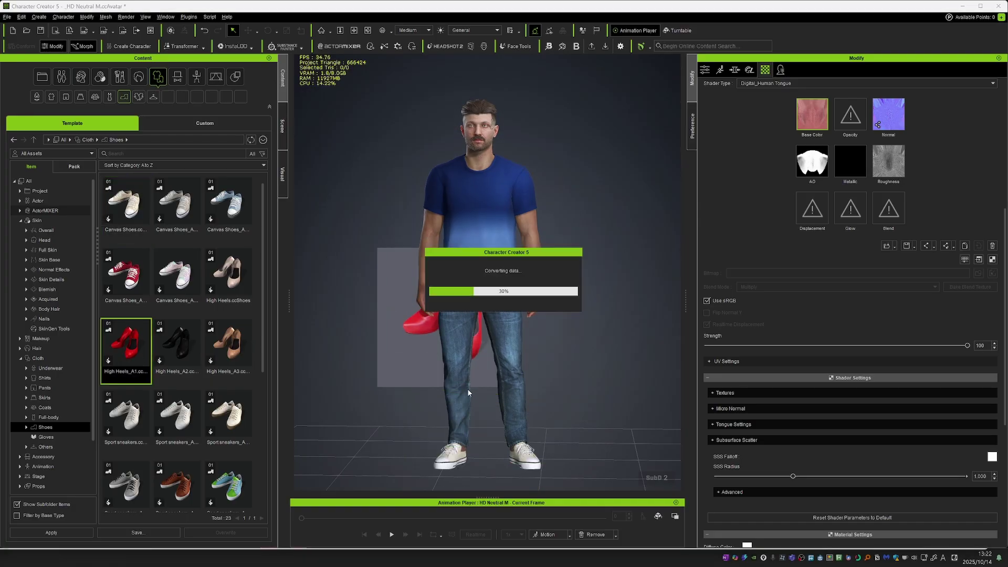
pyautogui.moveTo(467, 388); pyautogui.dragTo(475, 368, button='right')
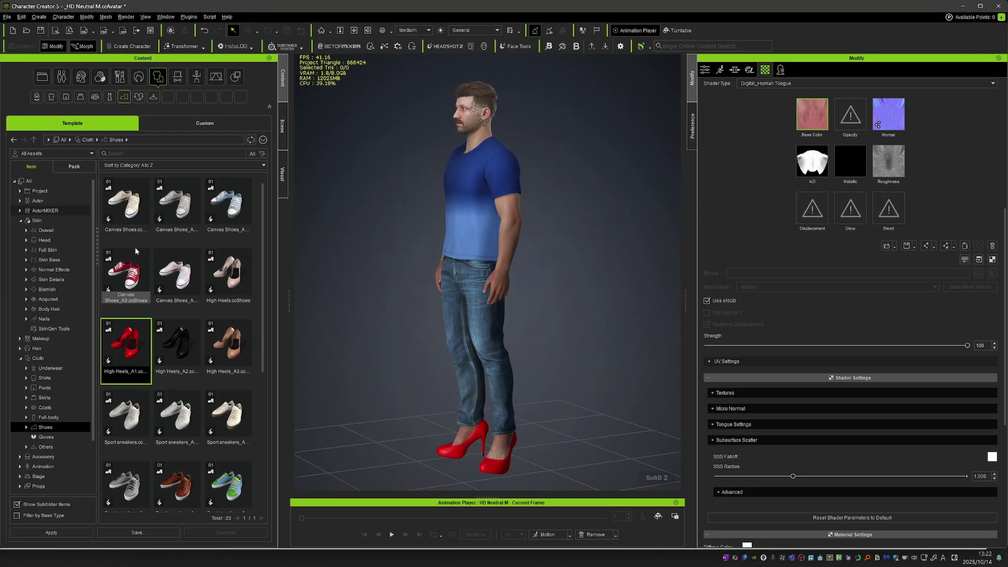
pyautogui.hotkey('ctrl', 'z')
pyautogui.click(517, 247)
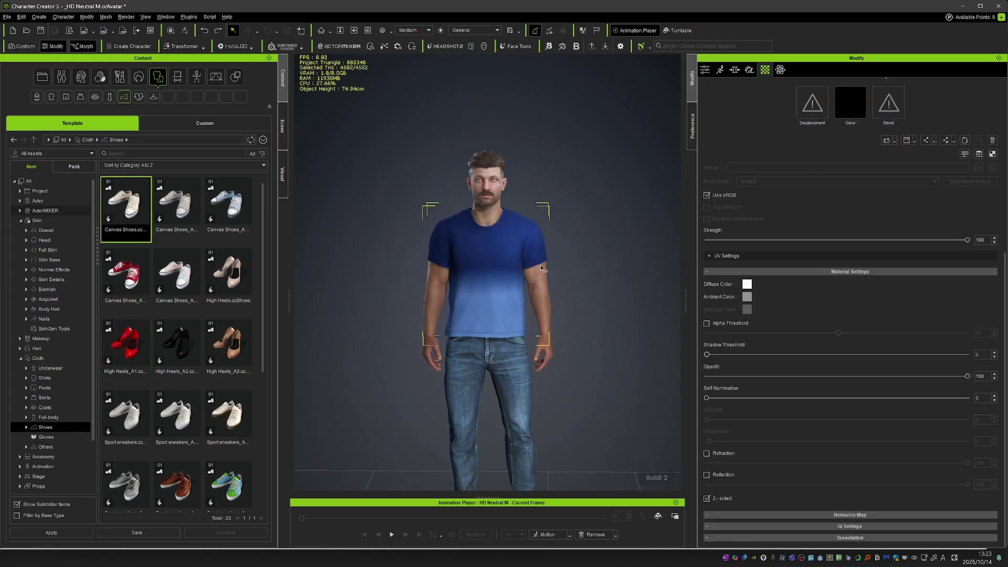
pyautogui.moveTo(560, 321); pyautogui.dragTo(497, 300, button='middle')
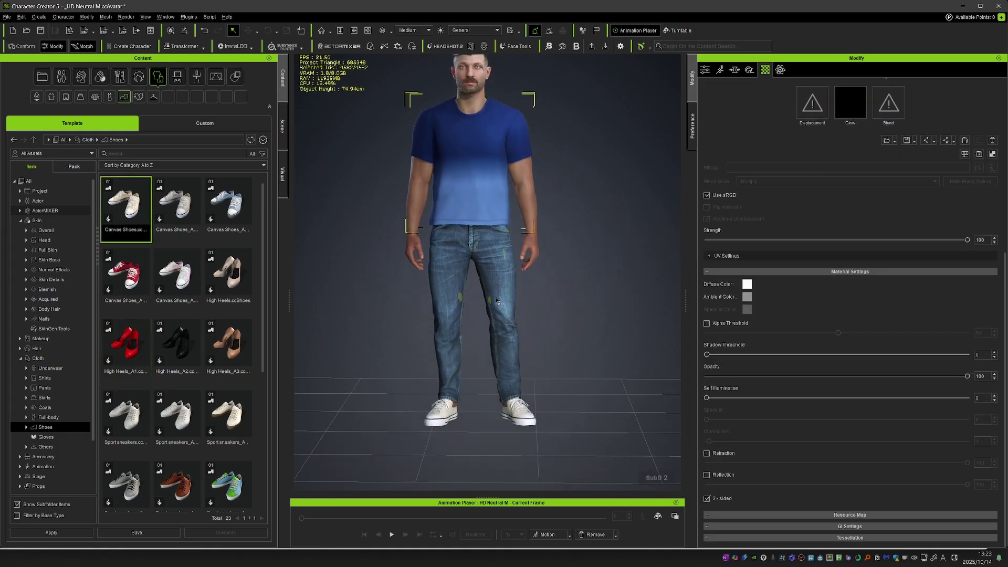
# Delete the T-shirt from the character and open the body Morph tab.
pyautogui.click(514, 285)
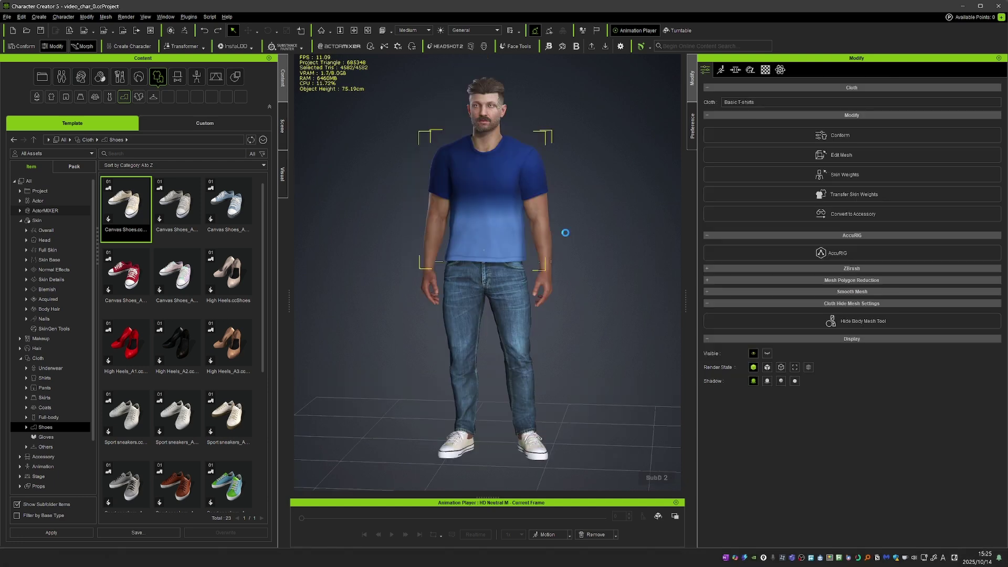
pyautogui.press('Delete')
pyautogui.click(736, 70)
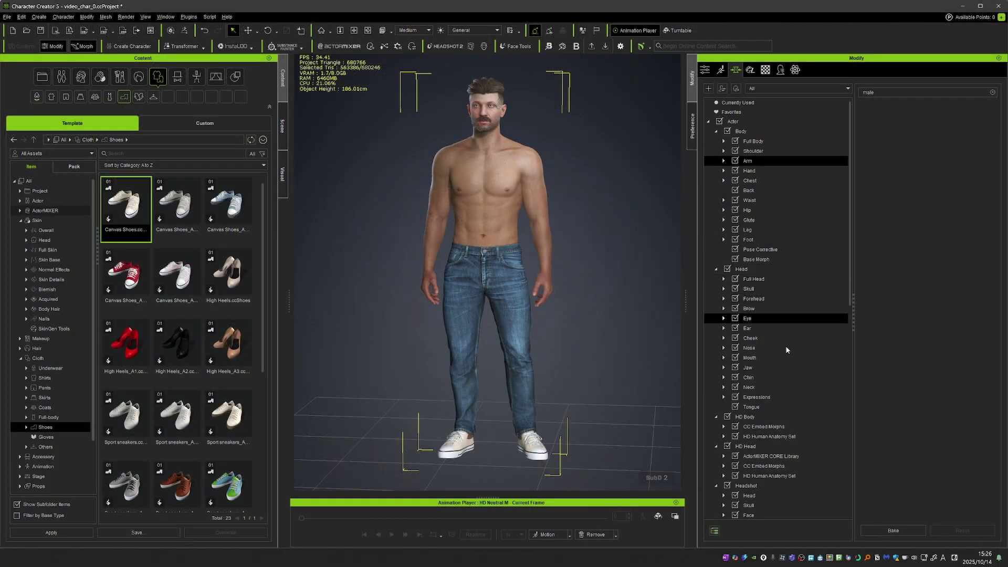
# Raise the Male Muscular Back and HA Male Elder Body sliders in the HD Human Anatomy Set.
pyautogui.scroll(-2, 756, 399)
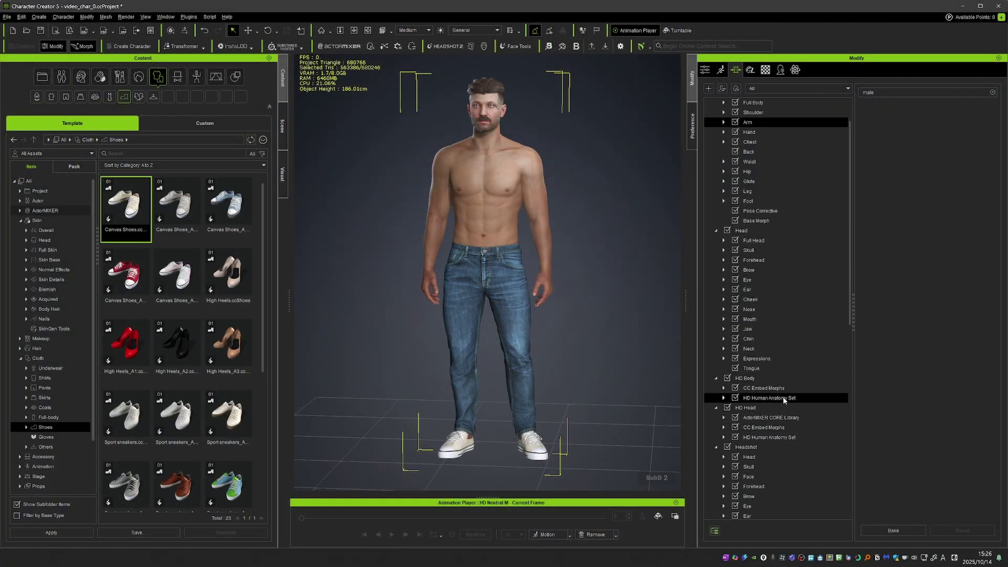
pyautogui.click(745, 378)
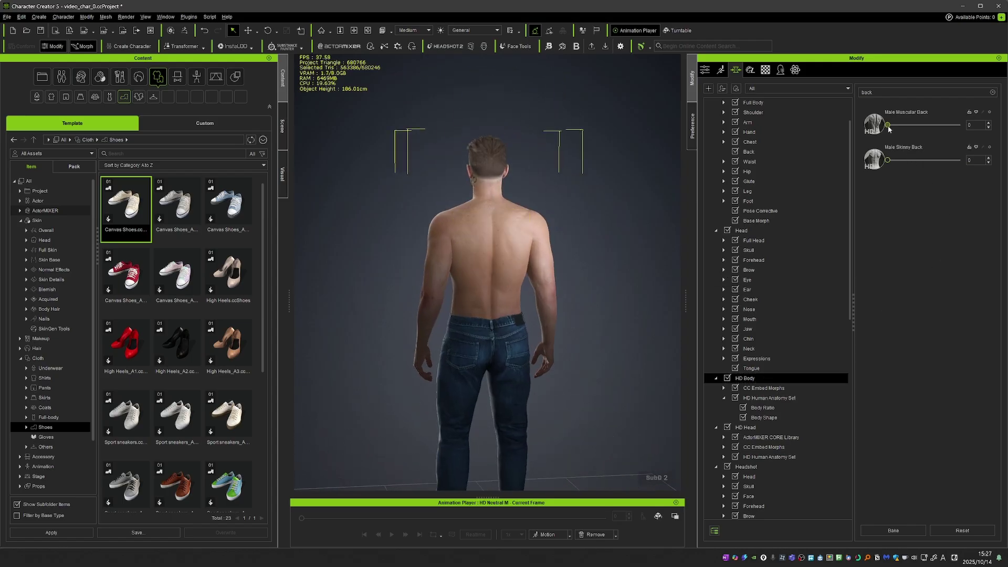
pyautogui.click(929, 127)
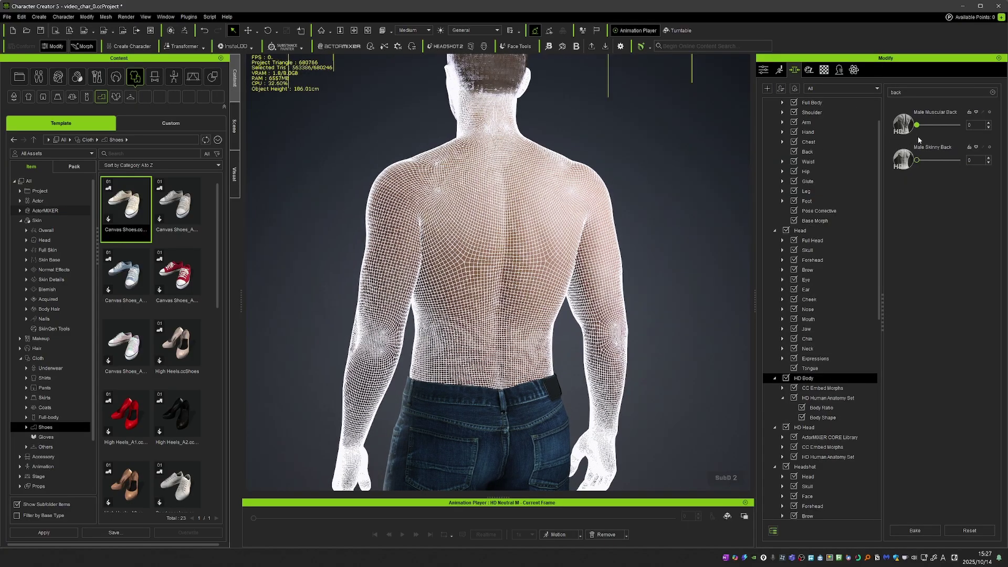
pyautogui.moveTo(951, 132); pyautogui.dragTo(951, 131)
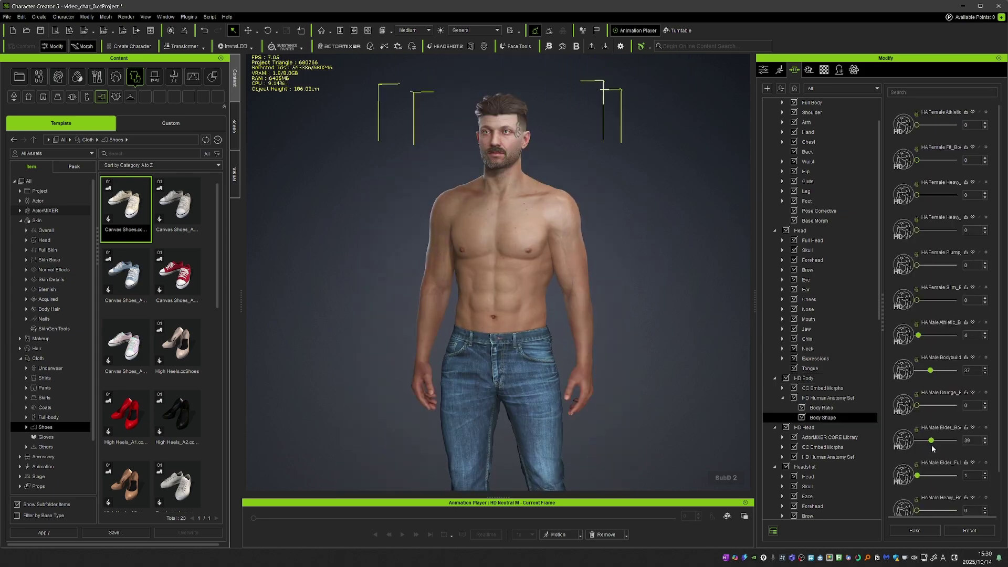
pyautogui.moveTo(939, 446); pyautogui.dragTo(951, 443)
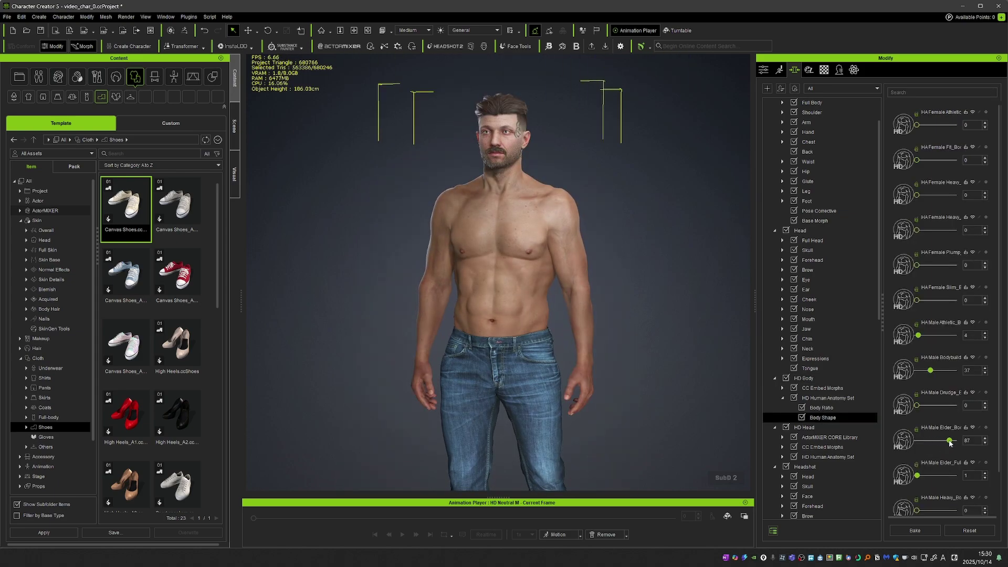
# Dress the character again in the blue gradient Basic T-shirt A4.
pyautogui.click(806, 122)
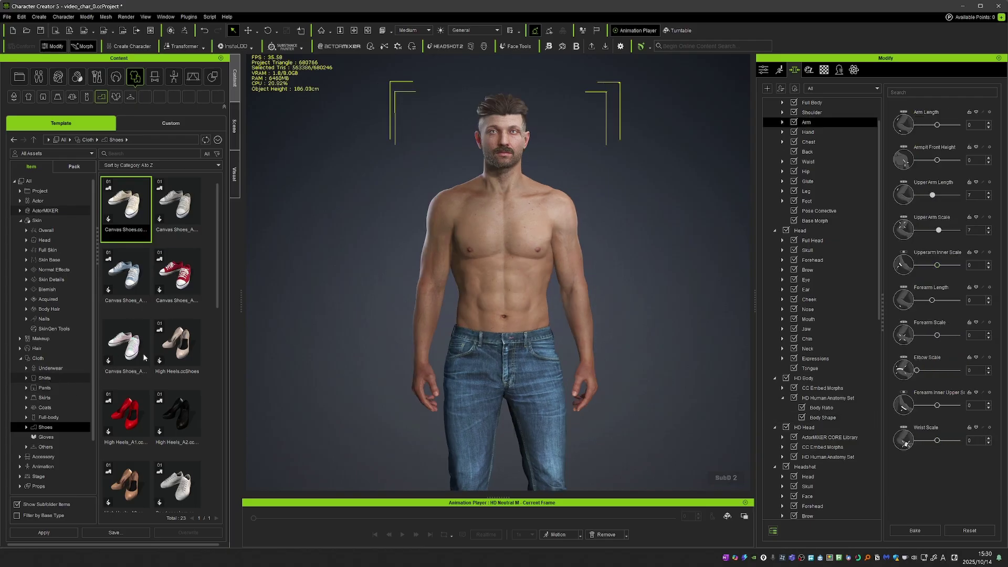
pyautogui.click(45, 377)
pyautogui.moveTo(125, 346); pyautogui.dragTo(477, 347)
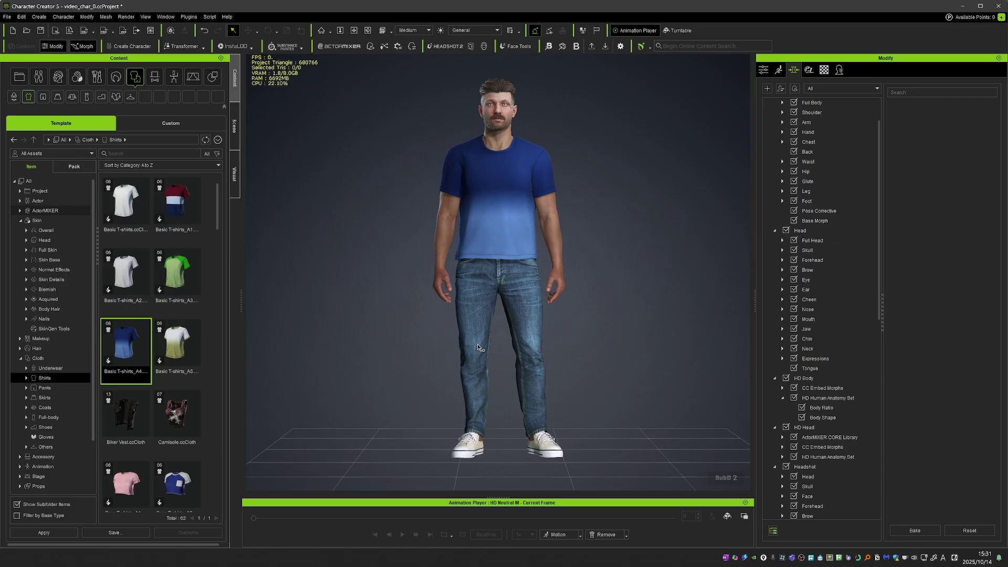
# Export the character to Blender as an FBX, saving it in the CC5_Project folder.
pyautogui.click(188, 16)
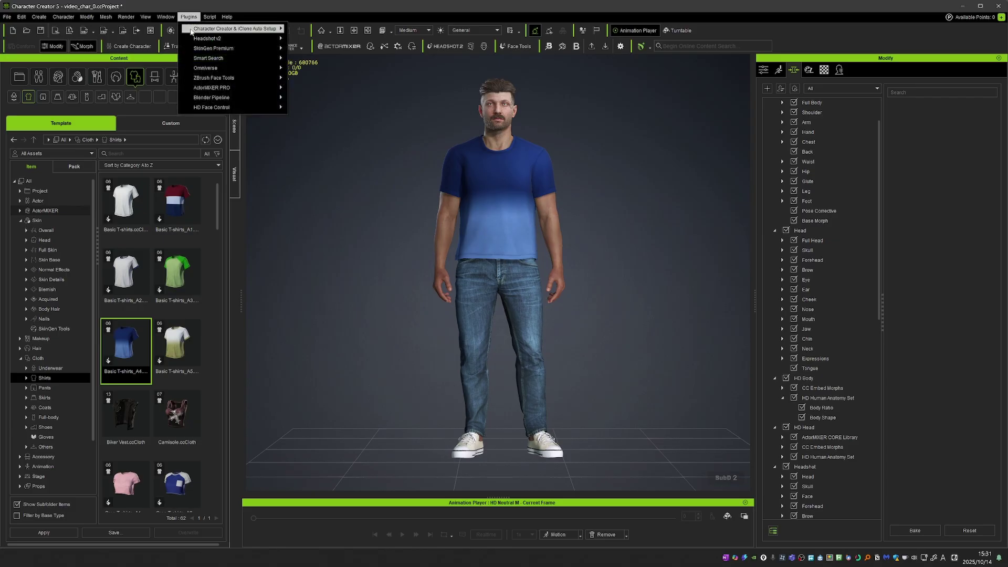
pyautogui.moveTo(238, 97)
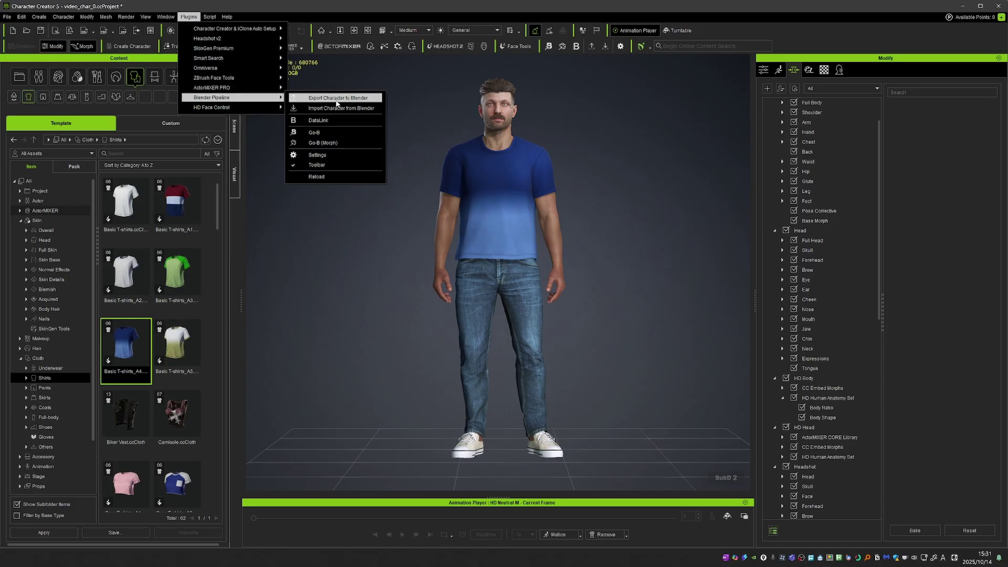
pyautogui.click(340, 102)
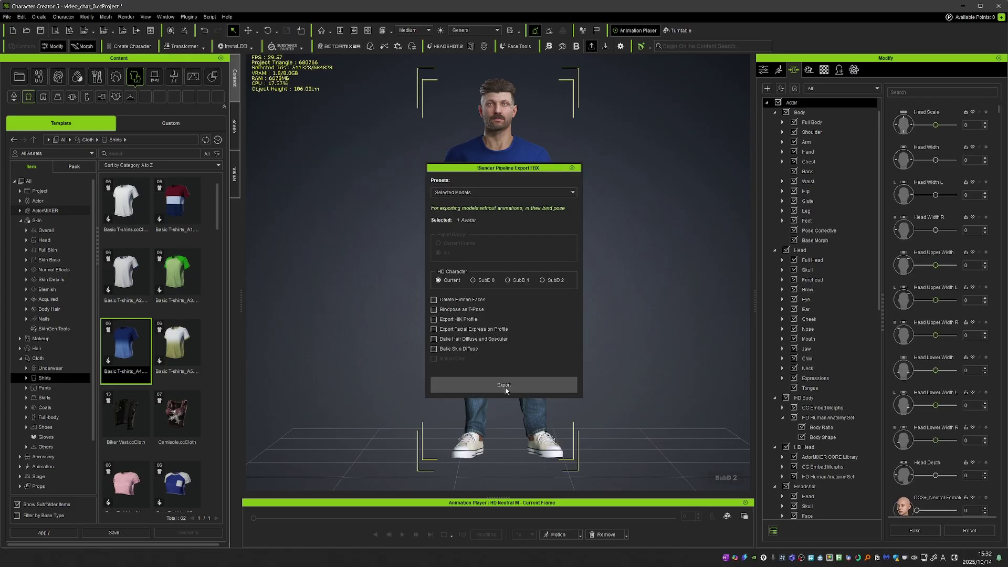
pyautogui.click(505, 387)
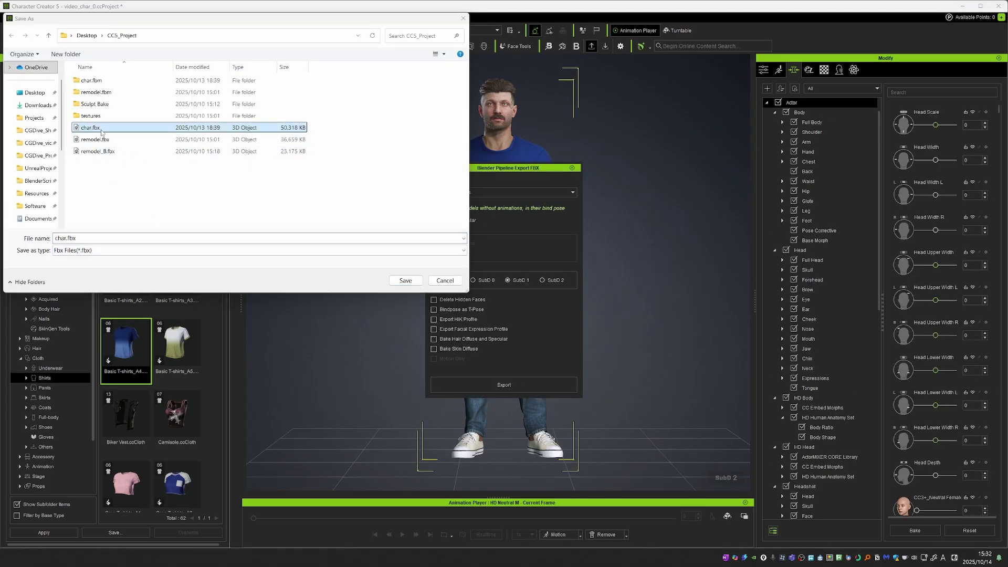
pyautogui.click(405, 281)
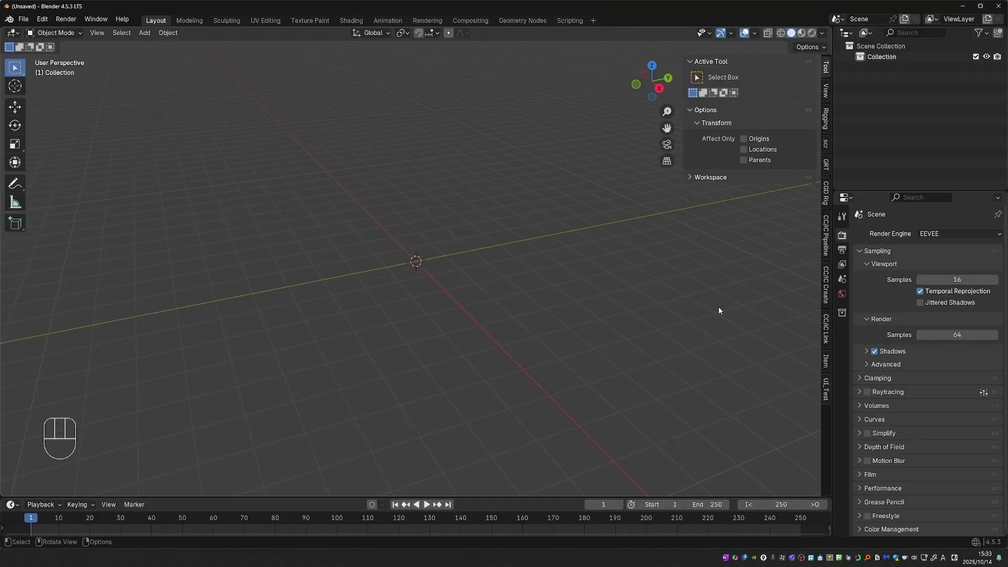
# Import character.fbx with the CC/iC Pipeline Import Character tool.
pyautogui.click(824, 245)
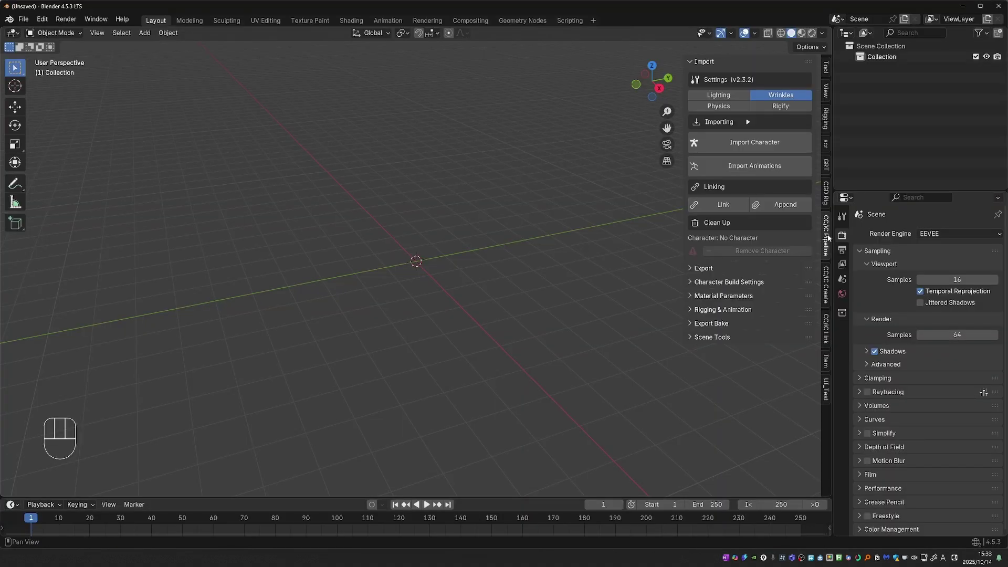
pyautogui.click(759, 156)
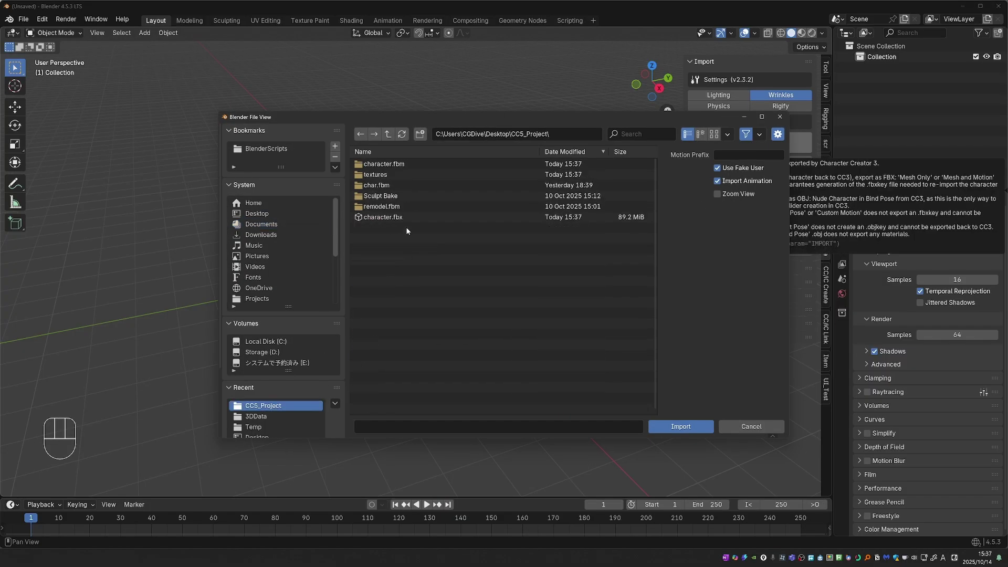
pyautogui.click(399, 217)
pyautogui.click(692, 427)
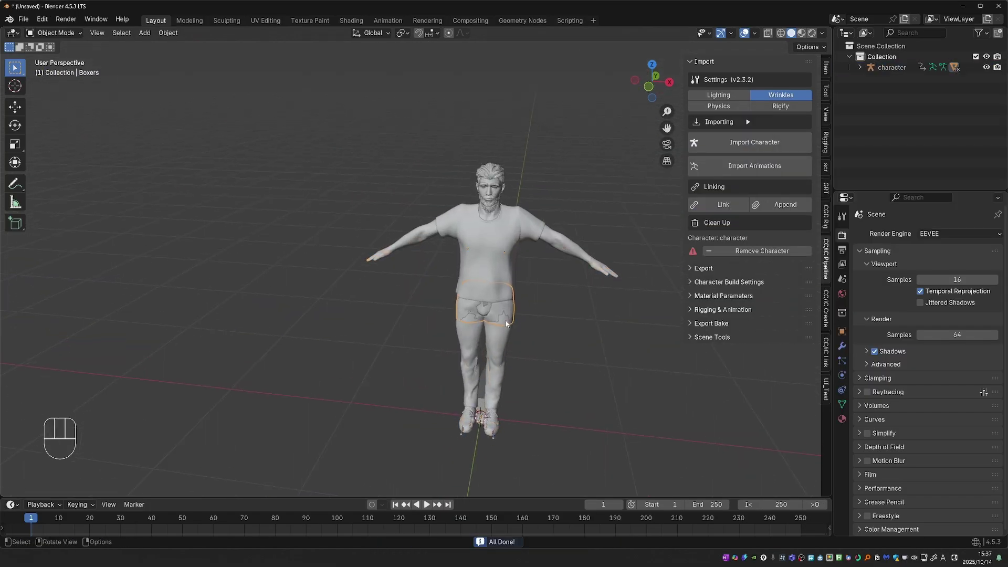
# Delete the separate boxers object from the imported character.
pyautogui.press('x')
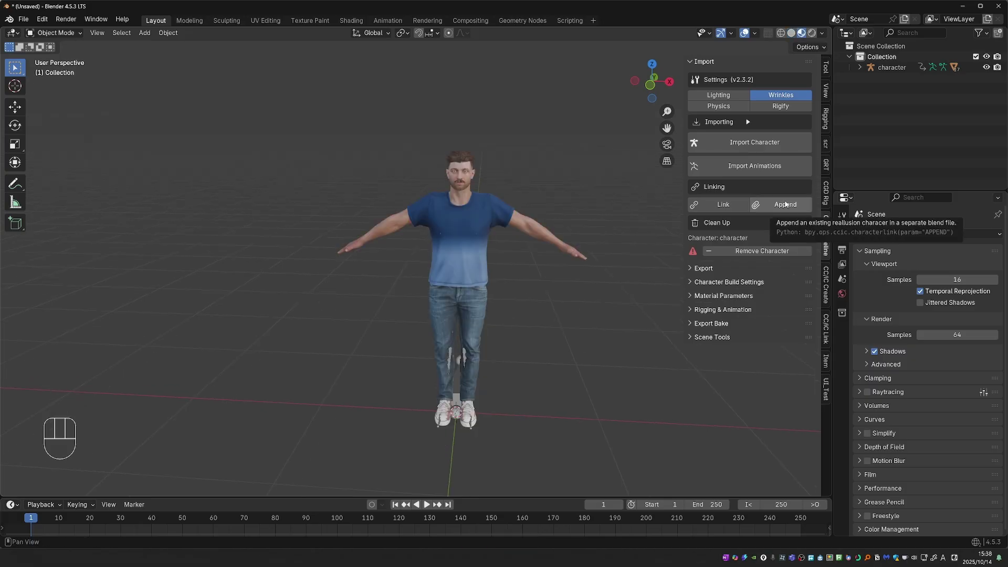
pyautogui.scroll(5, 446, 315)
pyautogui.keyDown('shift'); pyautogui.moveTo(447, 420); pyautogui.dragTo(446, 243, button='middle'); pyautogui.keyUp('shift')
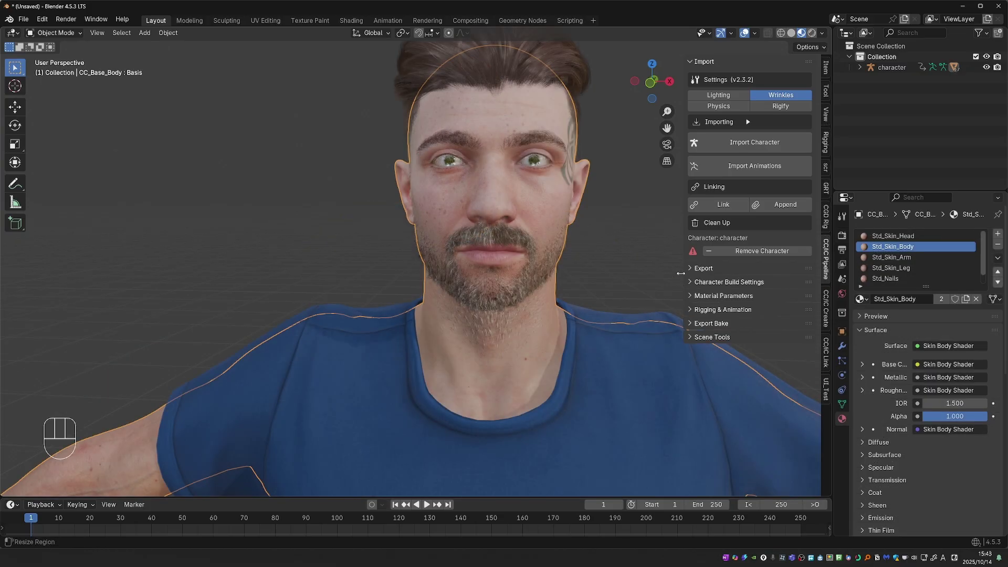
# Tint the skin Base Color toward yellow under Material Parameters > Adjust Parameters.
pyautogui.click(729, 296)
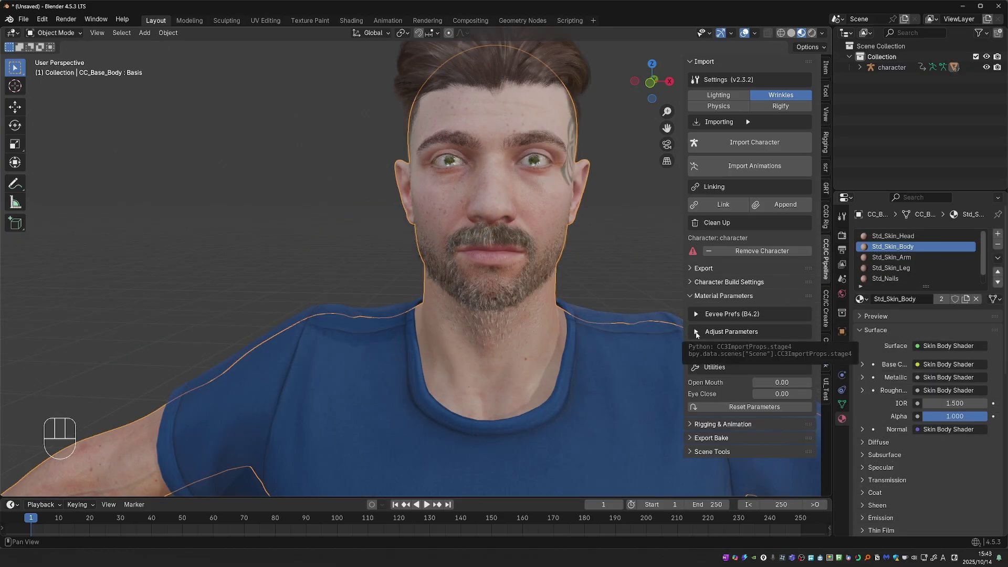
pyautogui.click(697, 332)
pyautogui.scroll(-3, 752, 386)
pyautogui.click(775, 345)
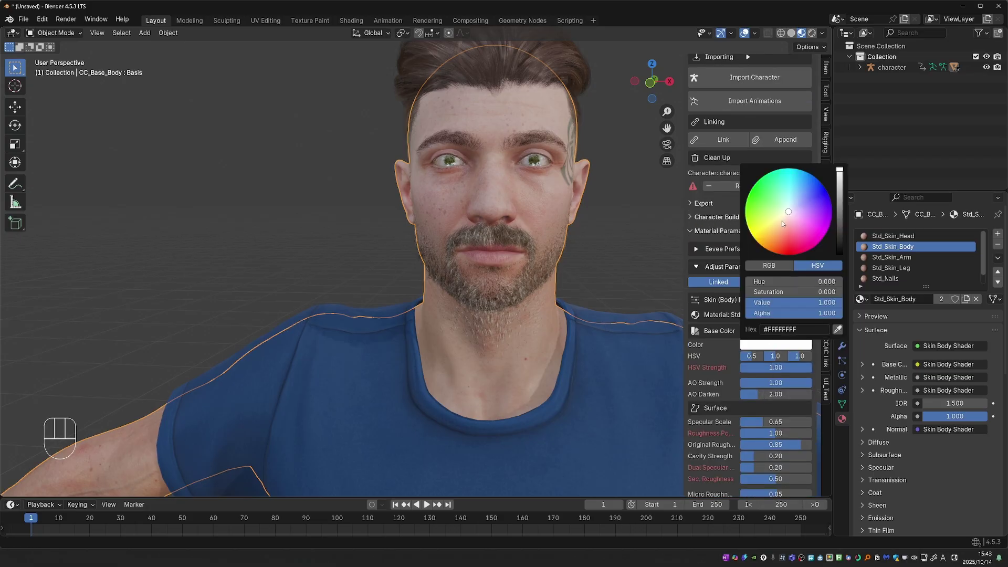
pyautogui.moveTo(782, 220)
pyautogui.mouseDown()
pyautogui.moveTo(780, 231)
pyautogui.moveTo(792, 219)
pyautogui.moveTo(786, 230)
pyautogui.mouseUp()
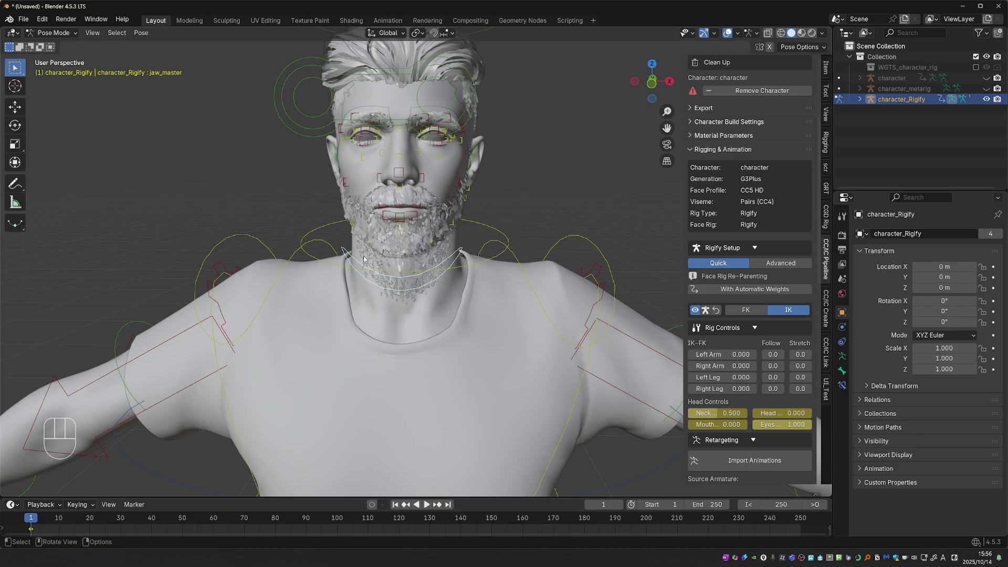
# Undo the Rigify rig, set Expression Rig to CC5 HD, and enter Pose Mode on the new rig.
pyautogui.scroll(-3, 363, 258)
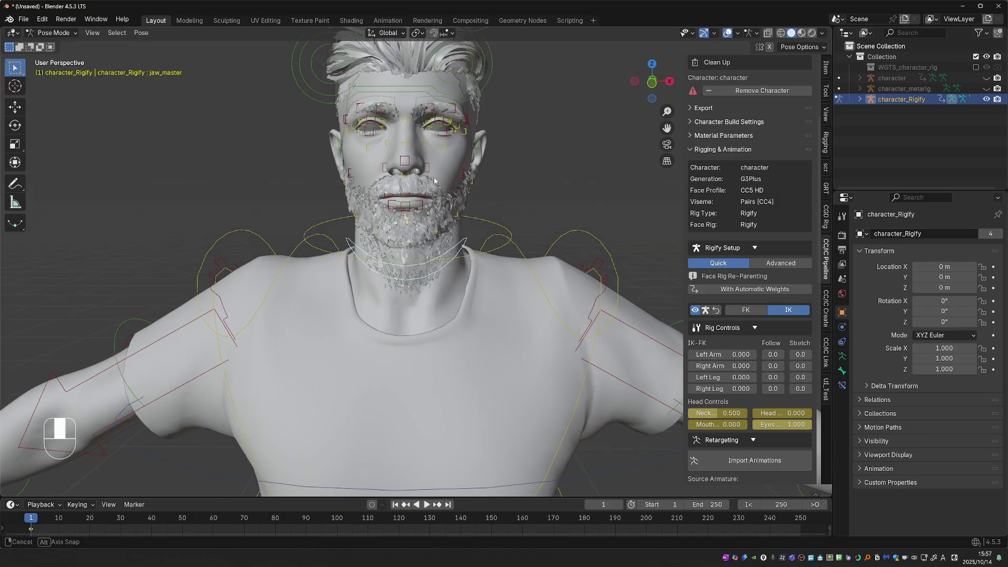
pyautogui.hotkey('ctrl', 'z')
pyautogui.hotkey('ctrl', 'z')
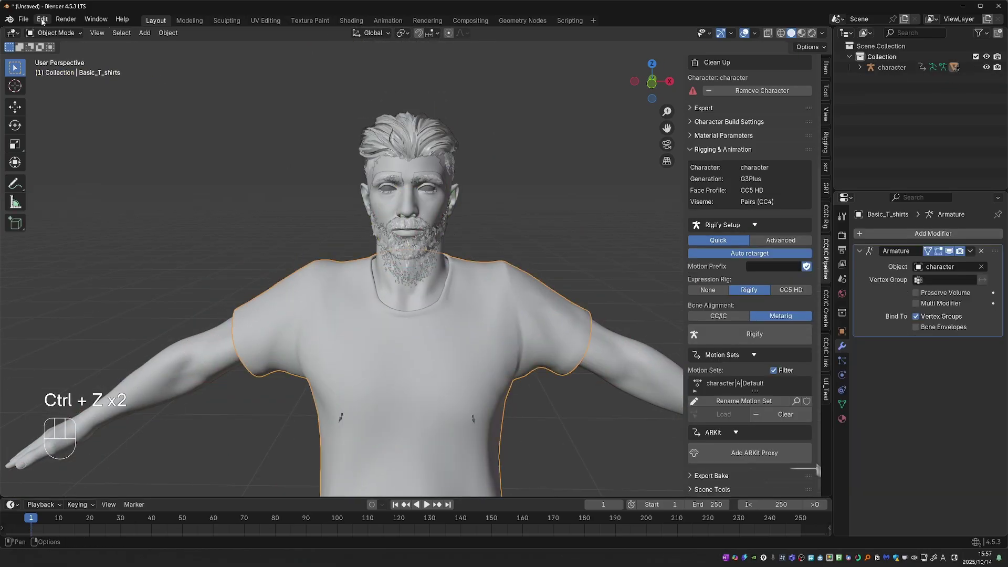
pyautogui.click(790, 291)
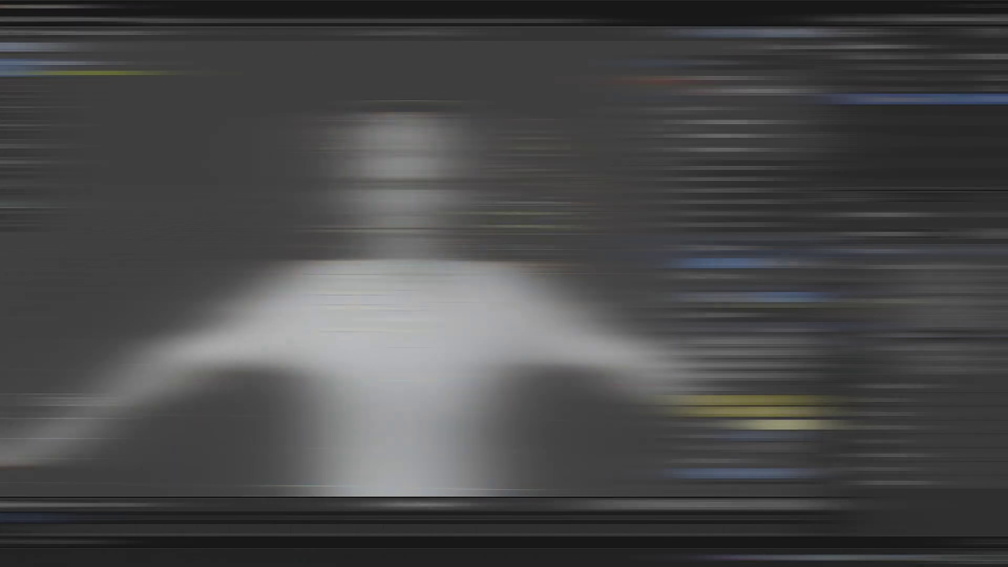
pyautogui.press('Tab')
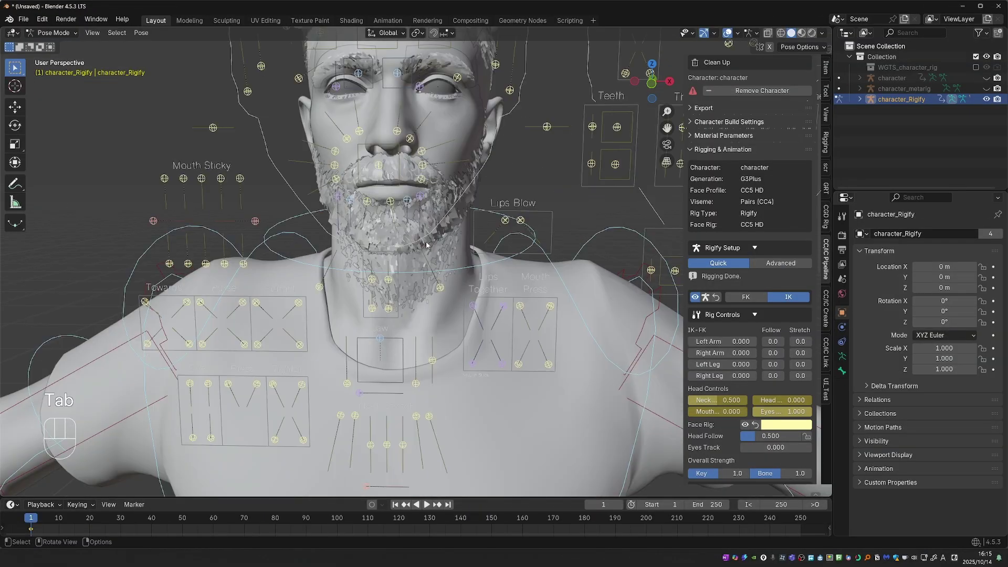
pyautogui.click(399, 181)
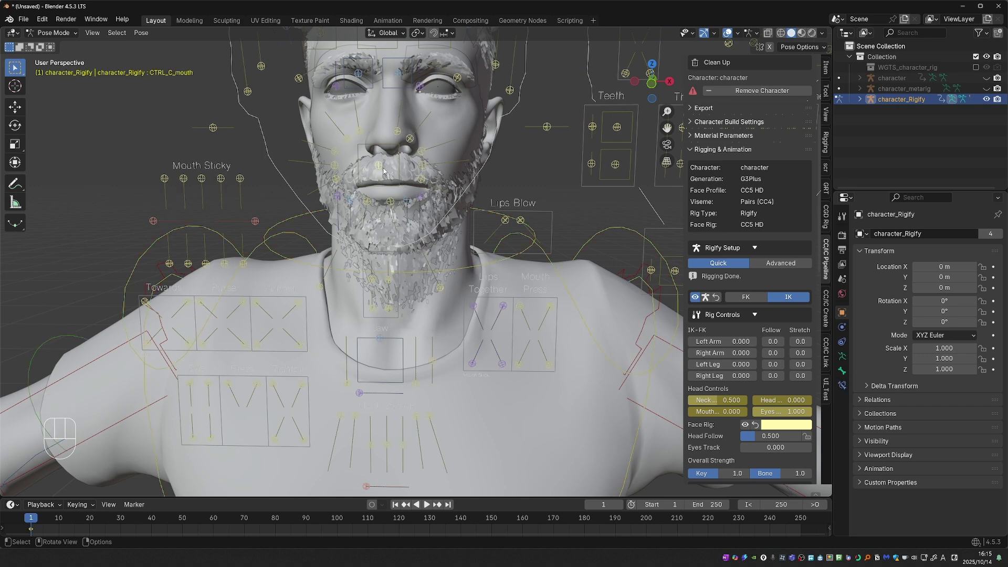
pyautogui.scroll(-5, 383, 171)
pyautogui.press('g')
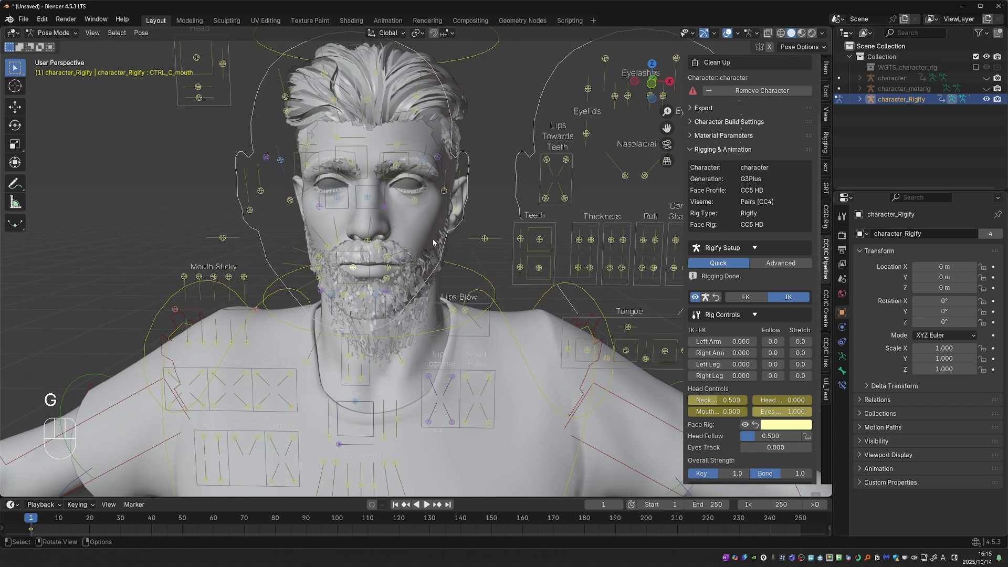
pyautogui.click(369, 197)
pyautogui.press('g')
pyautogui.rightClick(386, 207)
pyautogui.click(399, 164)
pyautogui.press('g')
pyautogui.rightClick(409, 169)
pyautogui.click(395, 142)
pyautogui.press('g')
pyautogui.rightClick(394, 142)
pyautogui.click(415, 112)
pyautogui.press('g')
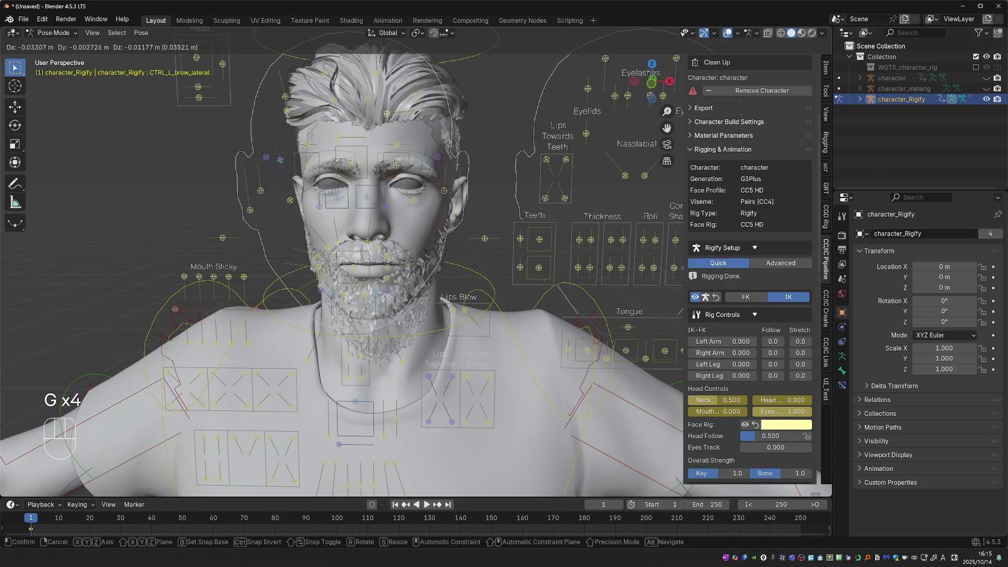
pyautogui.rightClick(416, 110)
pyautogui.press('g')
pyautogui.rightClick(412, 114)
pyautogui.click(424, 161)
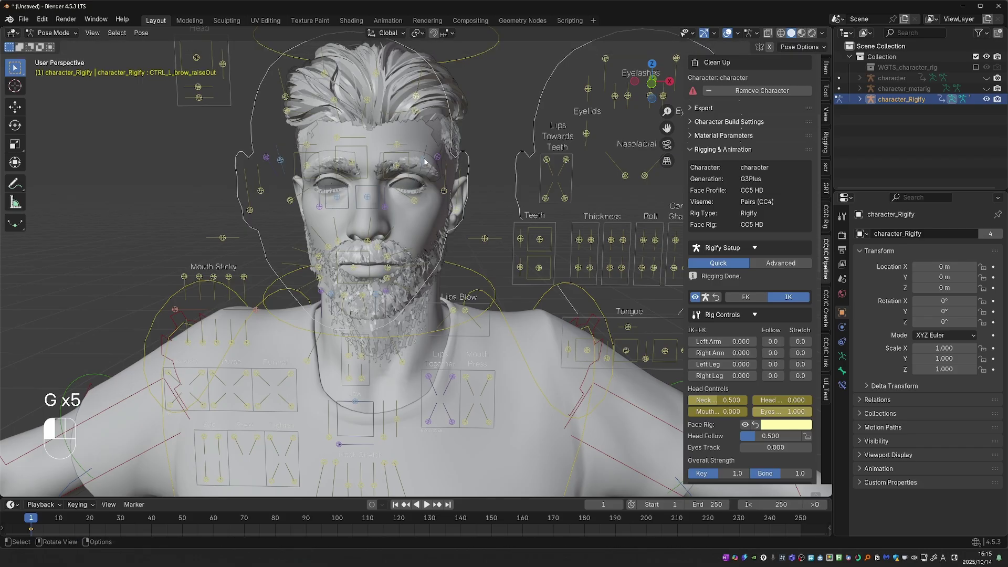
pyautogui.press('g')
pyautogui.rightClick(421, 192)
pyautogui.keyDown('shift'); pyautogui.moveTo(643, 346); pyautogui.dragTo(506, 265, button='middle'); pyautogui.keyUp('shift')
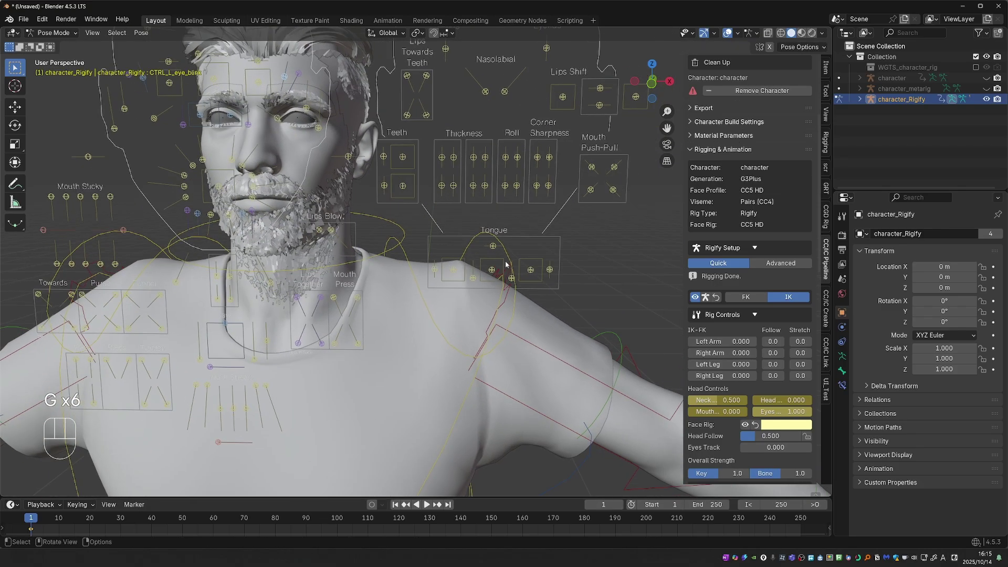
pyautogui.press('g')
pyautogui.rightClick(489, 270)
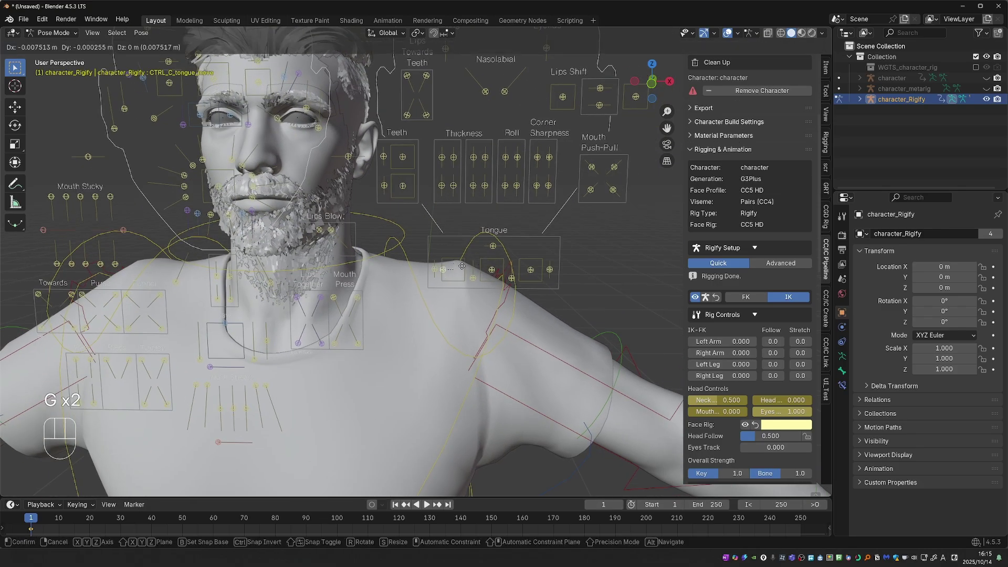
pyautogui.click(462, 241)
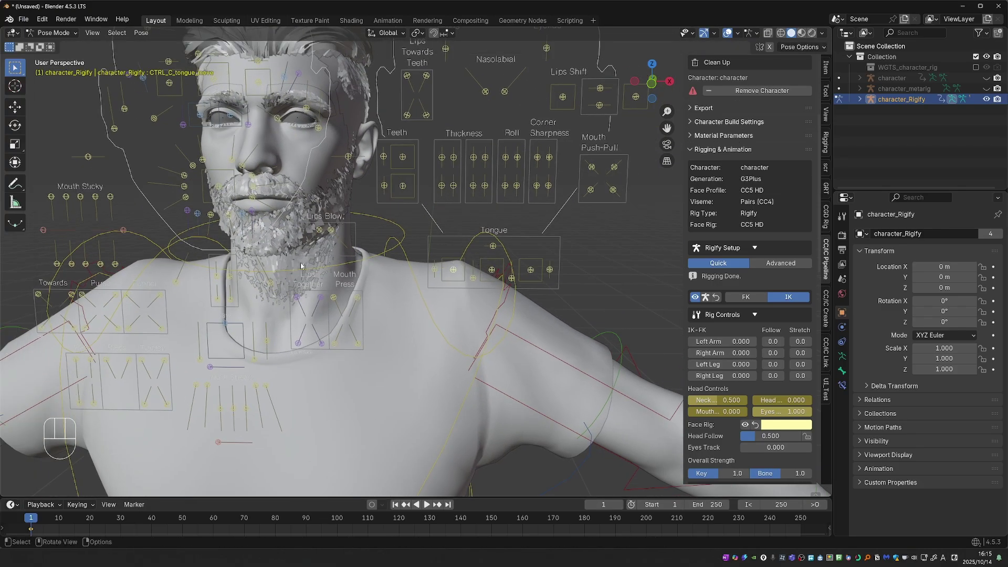
pyautogui.click(227, 330)
pyautogui.press('g')
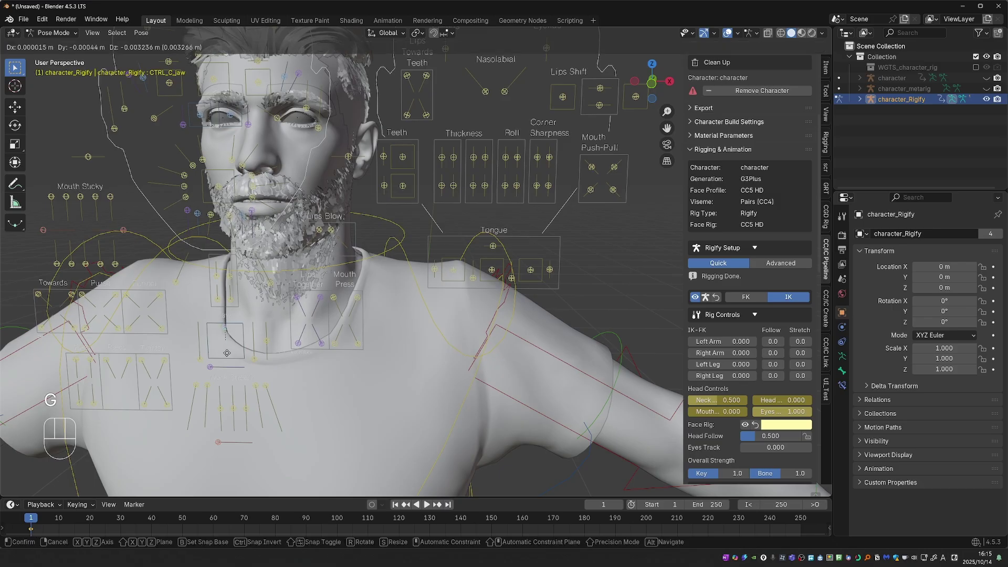
pyautogui.rightClick(304, 274)
pyautogui.press('z')
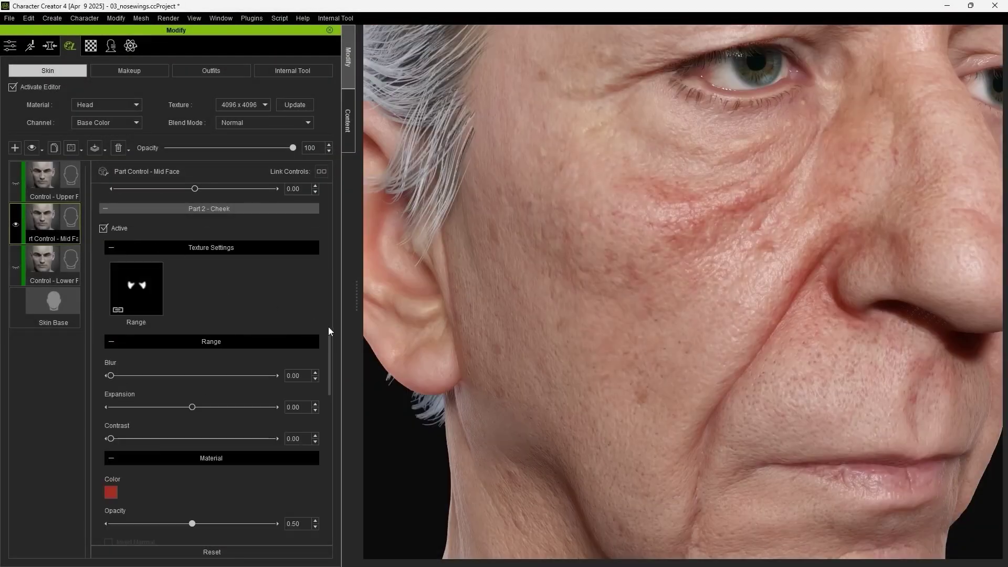
# Raise Mid Face Opacity for a stronger red mid-face tint, then adjust an HD detail morph slider.
pyautogui.scroll(-3, 213, 389)
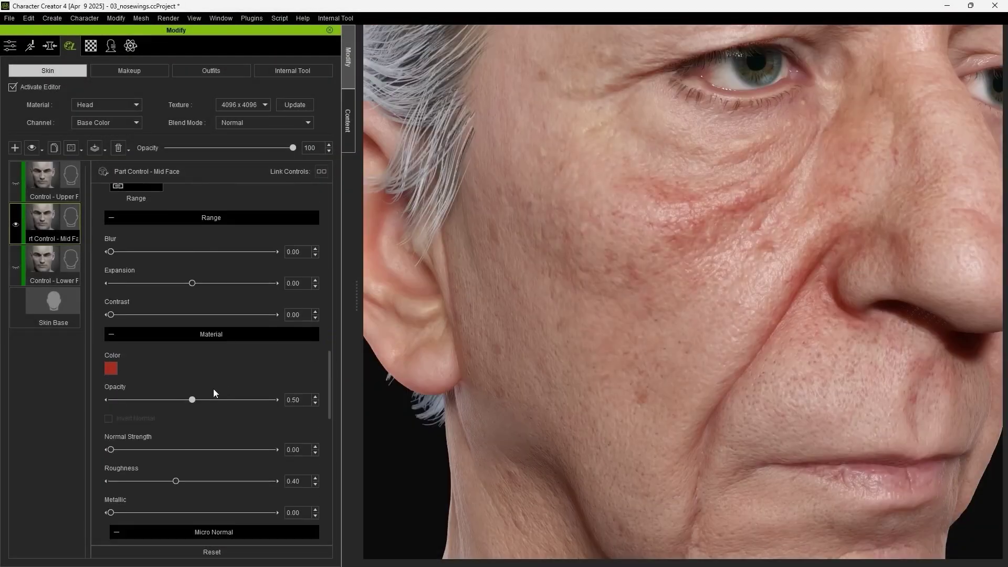
pyautogui.moveTo(174, 402); pyautogui.dragTo(237, 395)
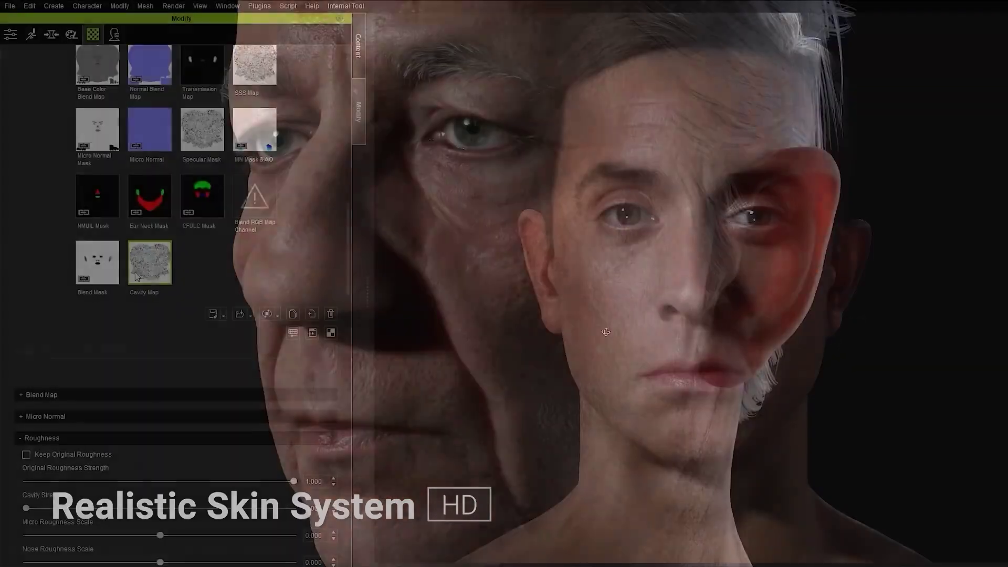
pyautogui.moveTo(135, 275)
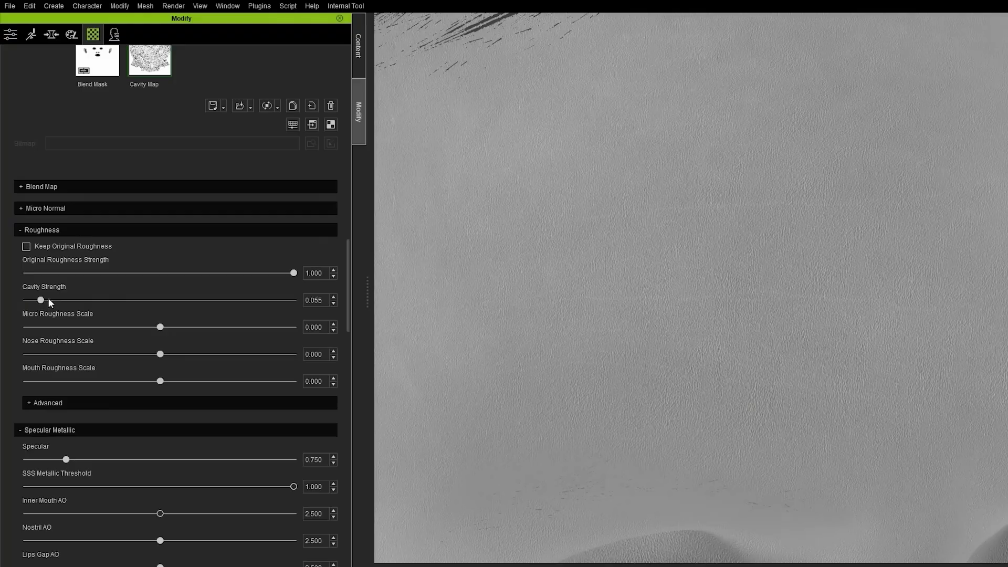
pyautogui.moveTo(48, 298); pyautogui.dragTo(216, 300)
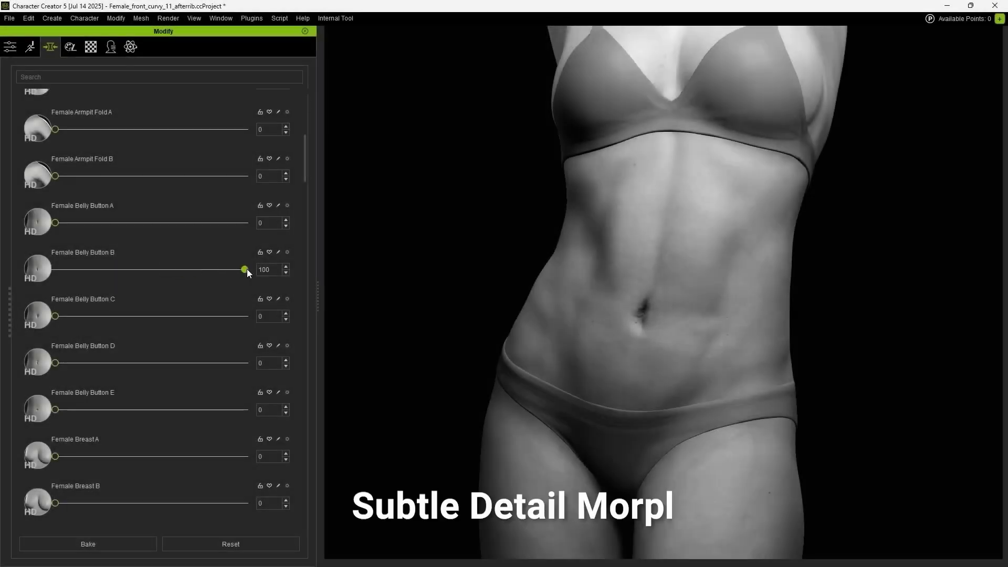
# Set the belly button morph to 42 and raise the rib cage, pelvis and shoulder blades morphs.
pyautogui.moveTo(55, 409); pyautogui.dragTo(147, 413)
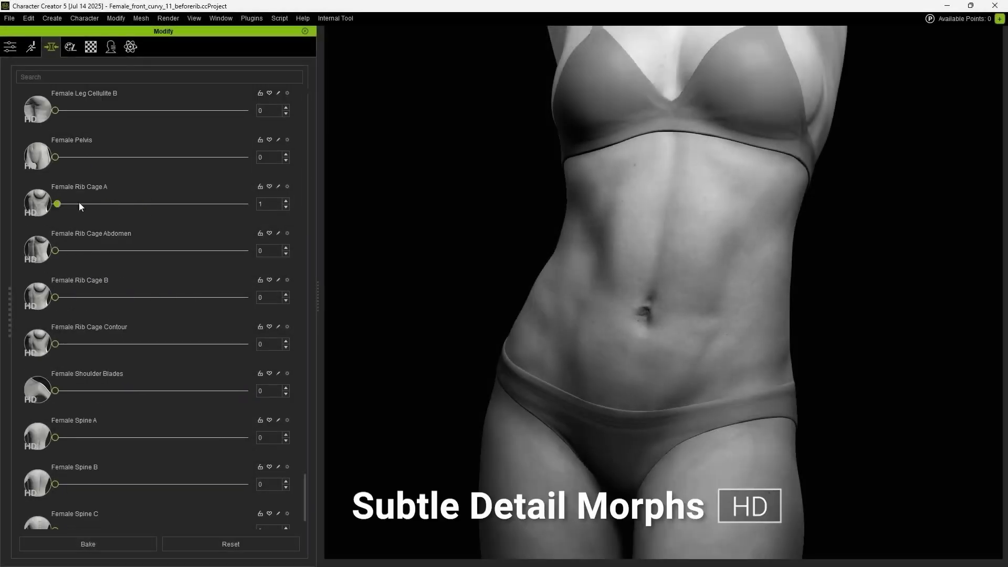
pyautogui.moveTo(93, 342); pyautogui.dragTo(146, 344)
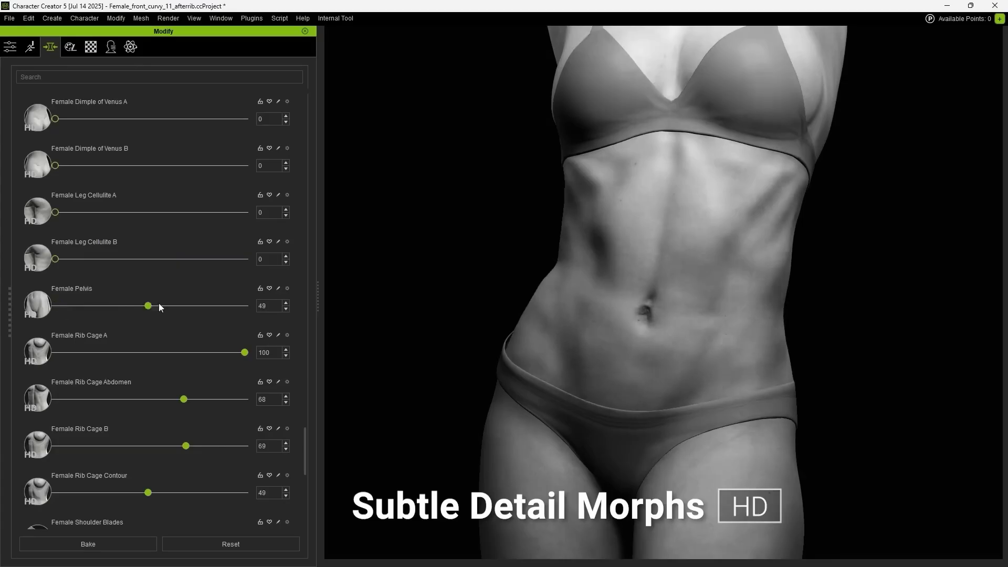
pyautogui.moveTo(159, 303); pyautogui.dragTo(247, 305)
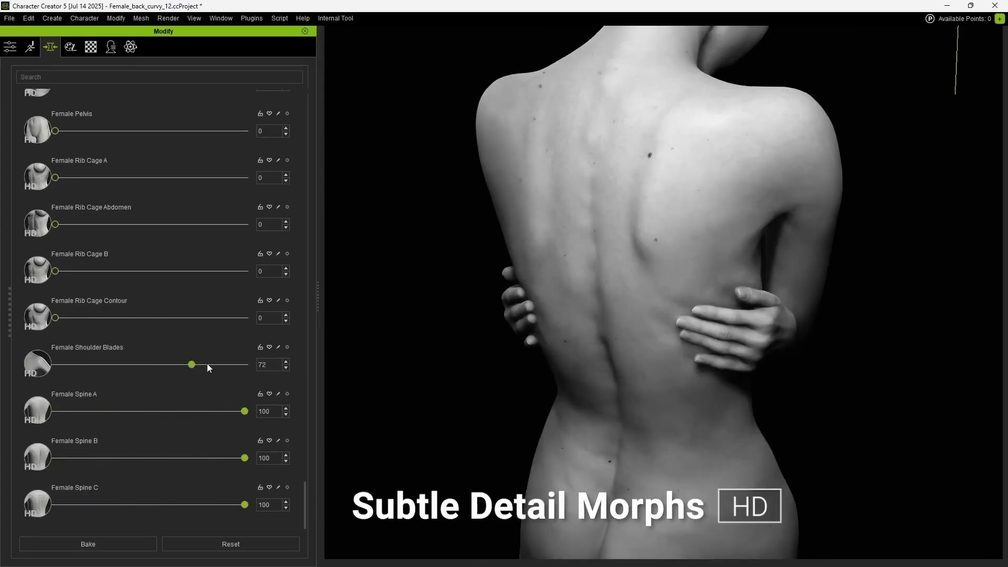
pyautogui.moveTo(208, 368); pyautogui.dragTo(279, 363)
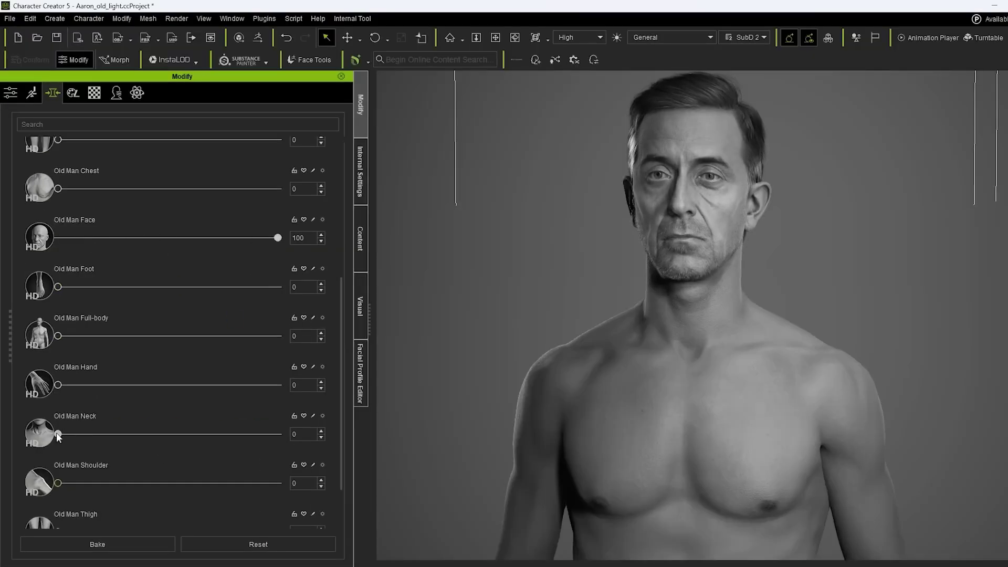
# Set Old Man Shoulder morph to 100 and Chest to 77, then apply Mascara_Lush eyelashes.
pyautogui.moveTo(113, 483); pyautogui.dragTo(278, 483)
pyautogui.moveTo(57, 188); pyautogui.dragTo(227, 188)
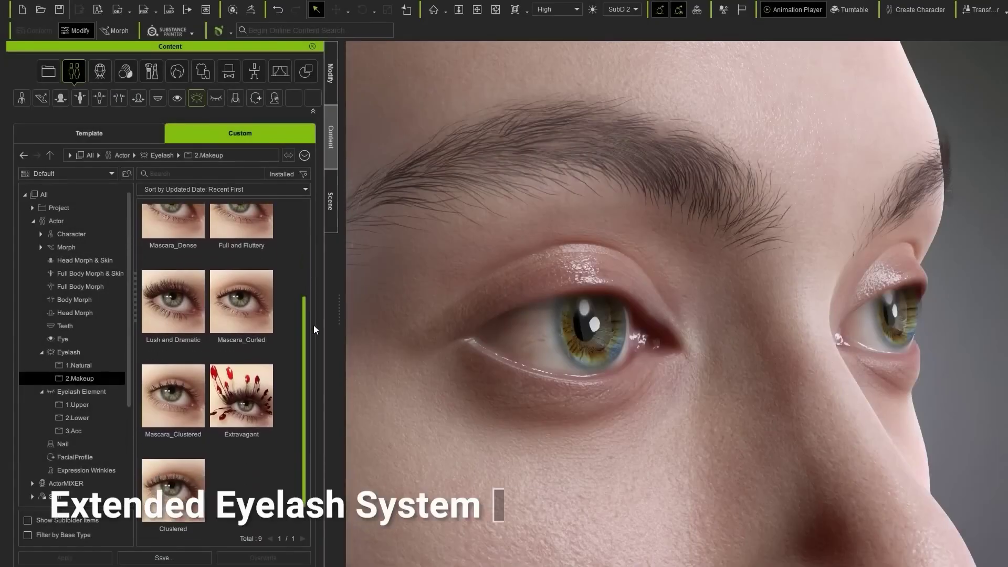
pyautogui.moveTo(173, 236); pyautogui.dragTo(469, 327)
pyautogui.click(492, 303)
# Show the Eyelash_I_U layer, raise upper lash clustering to 74, and colour lashes #976f61.
pyautogui.click(330, 202)
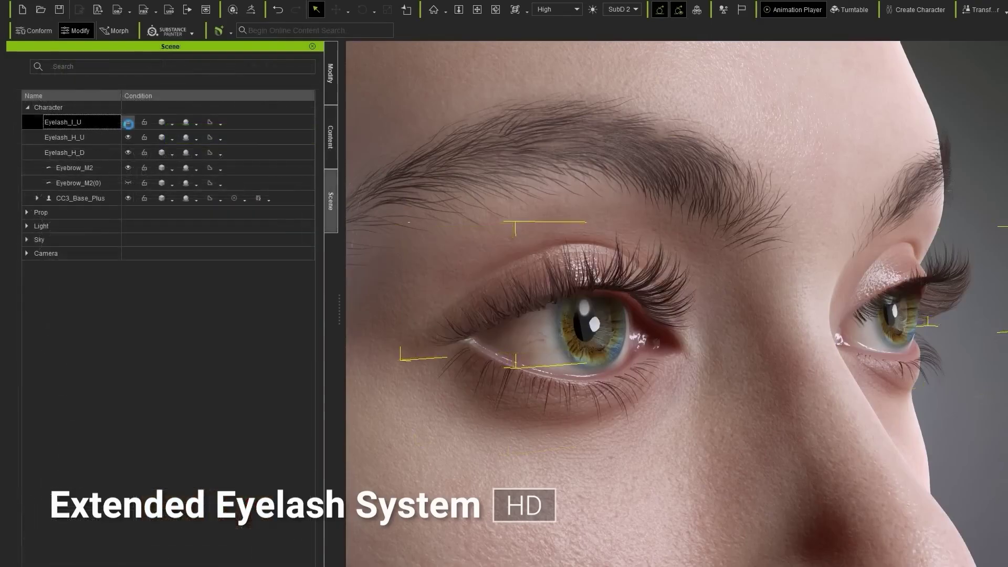
pyautogui.click(129, 153)
pyautogui.click(127, 125)
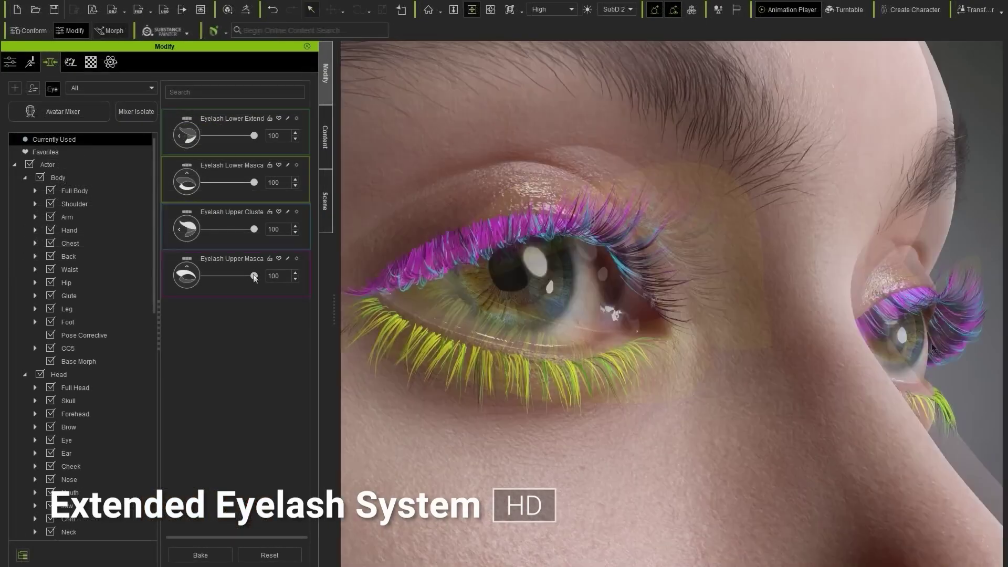
pyautogui.moveTo(254, 229); pyautogui.dragTo(234, 229)
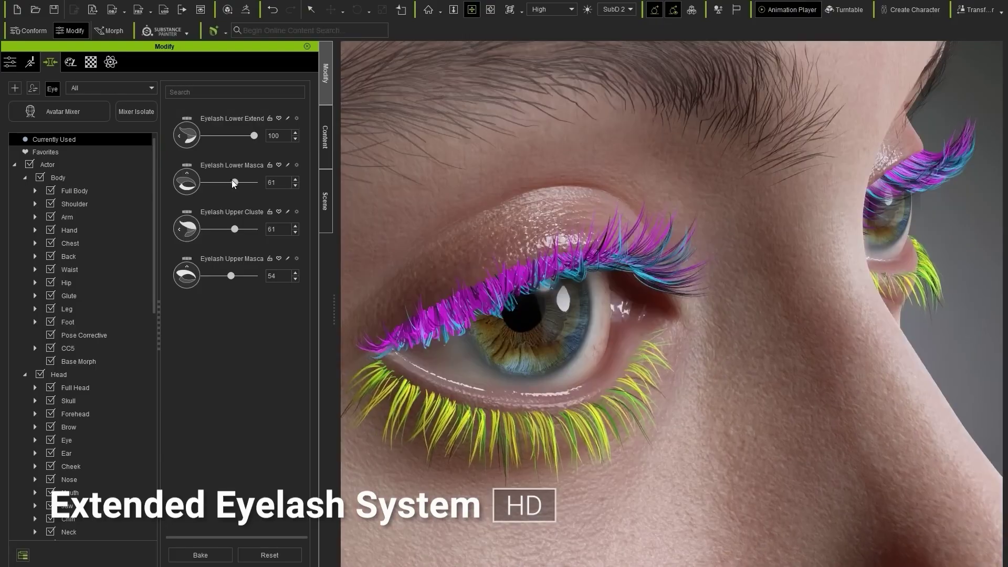
pyautogui.moveTo(255, 135); pyautogui.dragTo(217, 137)
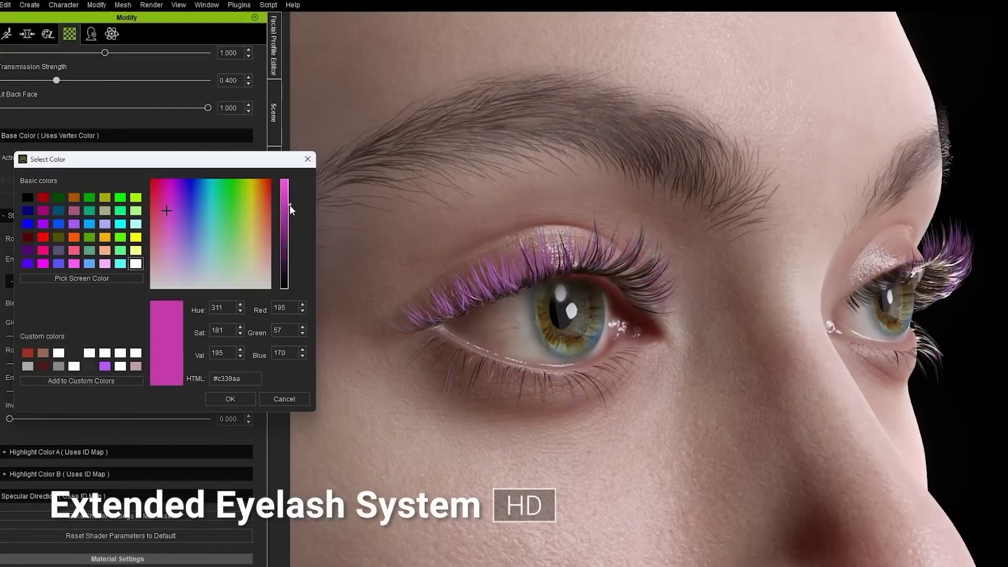
pyautogui.press('Return')
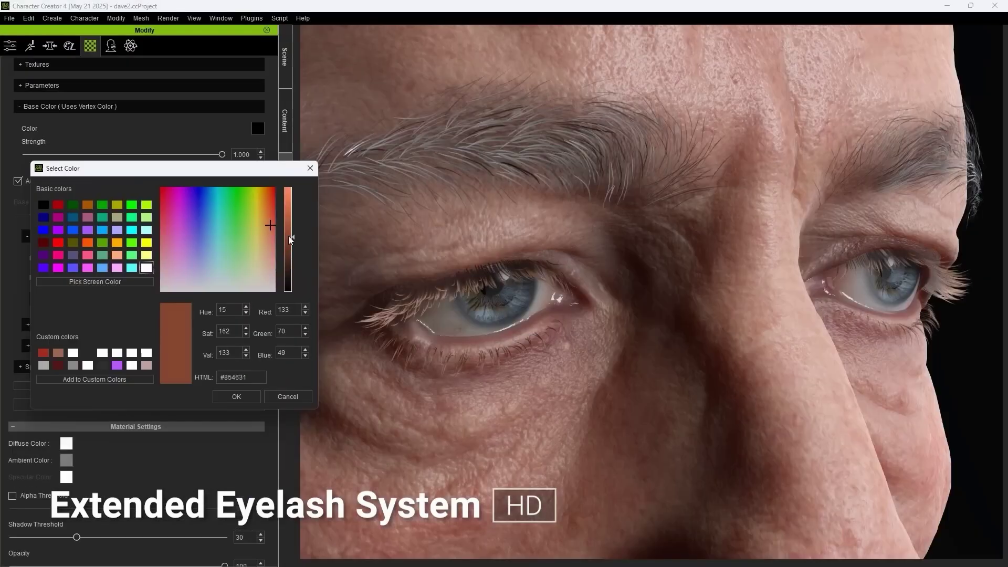
pyautogui.moveTo(290, 239); pyautogui.dragTo(291, 230)
pyautogui.click(271, 255)
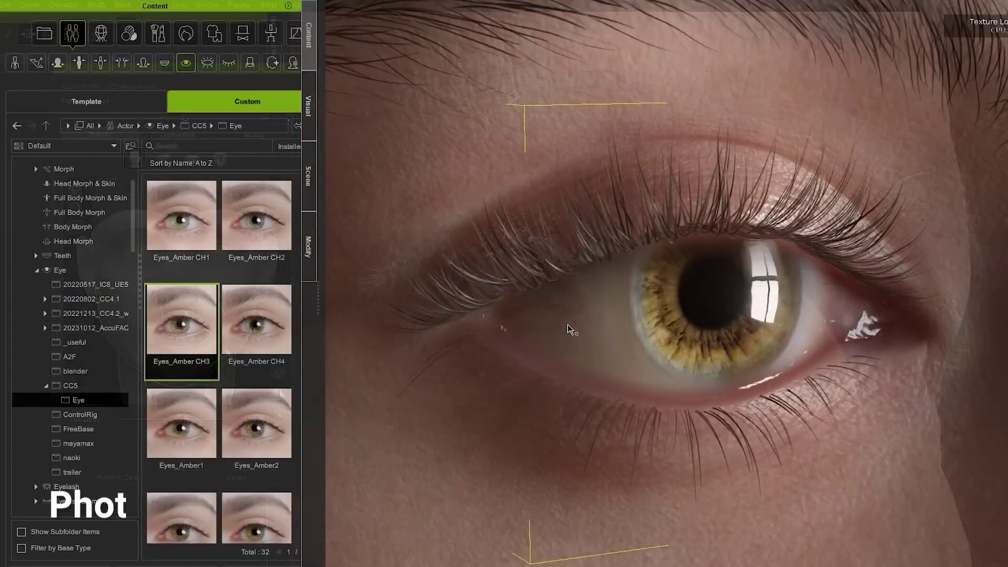
# Apply the Eyes_Blue4 preset, tint the iris yellow-green, and deepen the iris depth.
pyautogui.moveTo(181, 399); pyautogui.dragTo(559, 387)
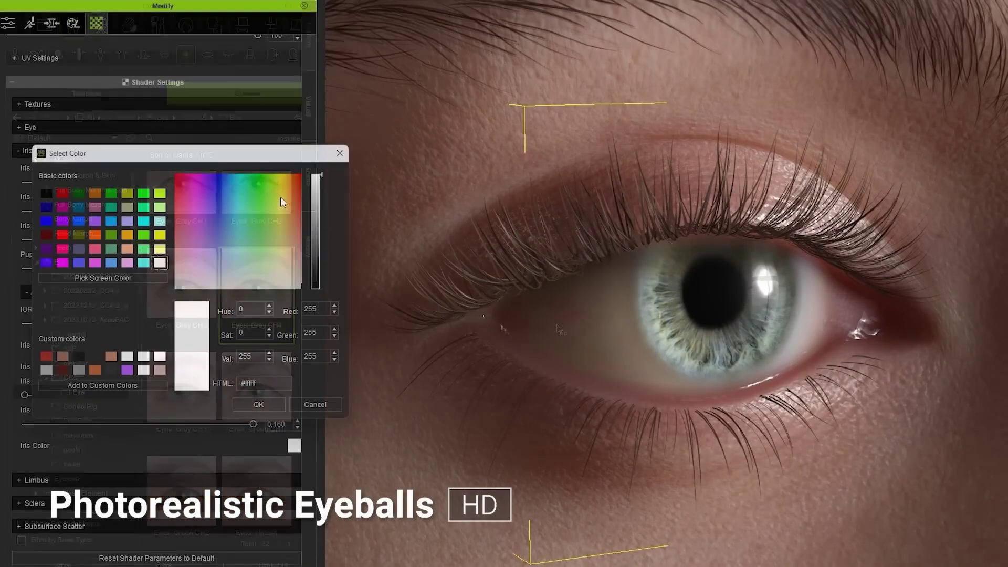
pyautogui.click(298, 204)
pyautogui.click(275, 204)
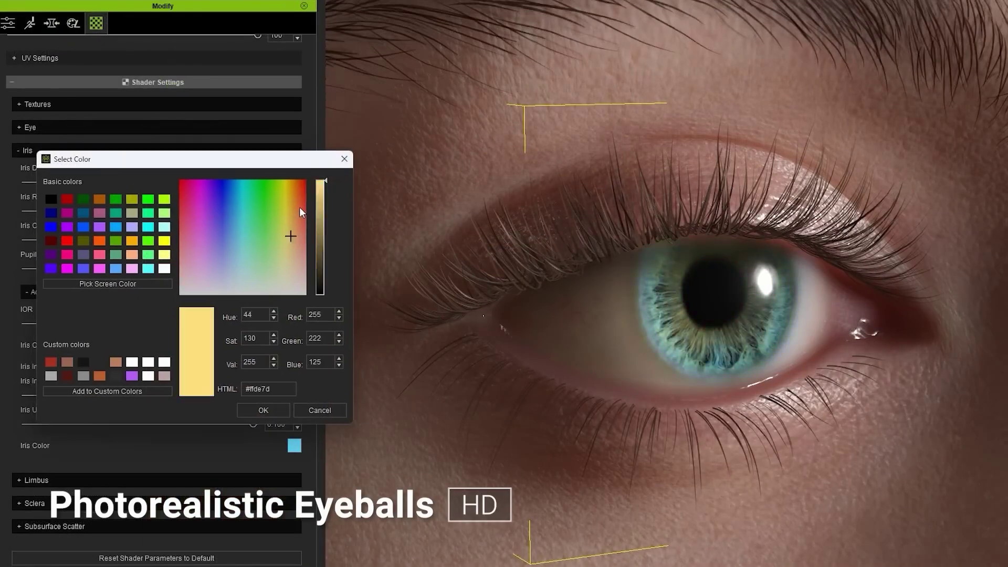
pyautogui.click(281, 207)
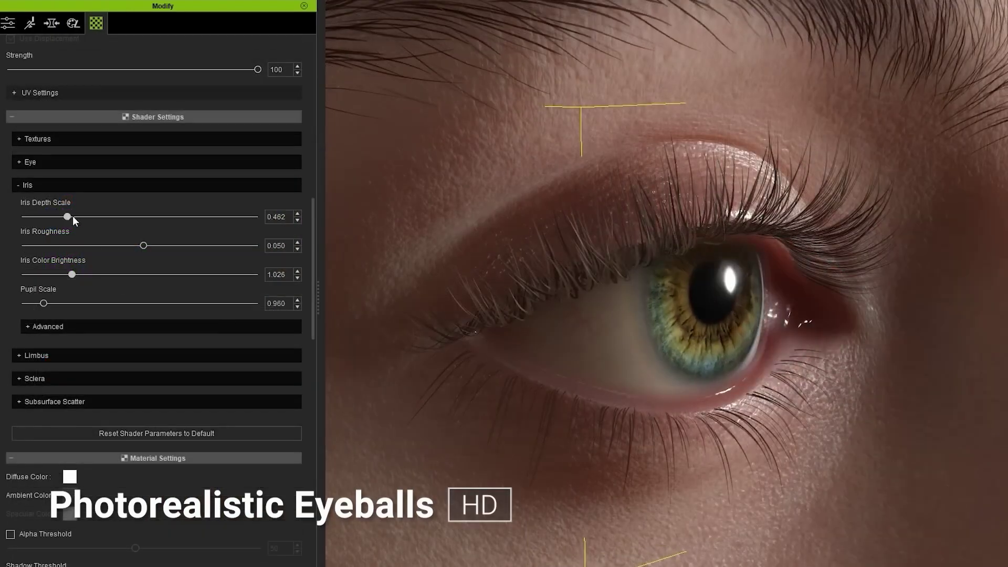
pyautogui.moveTo(72, 215); pyautogui.dragTo(121, 216)
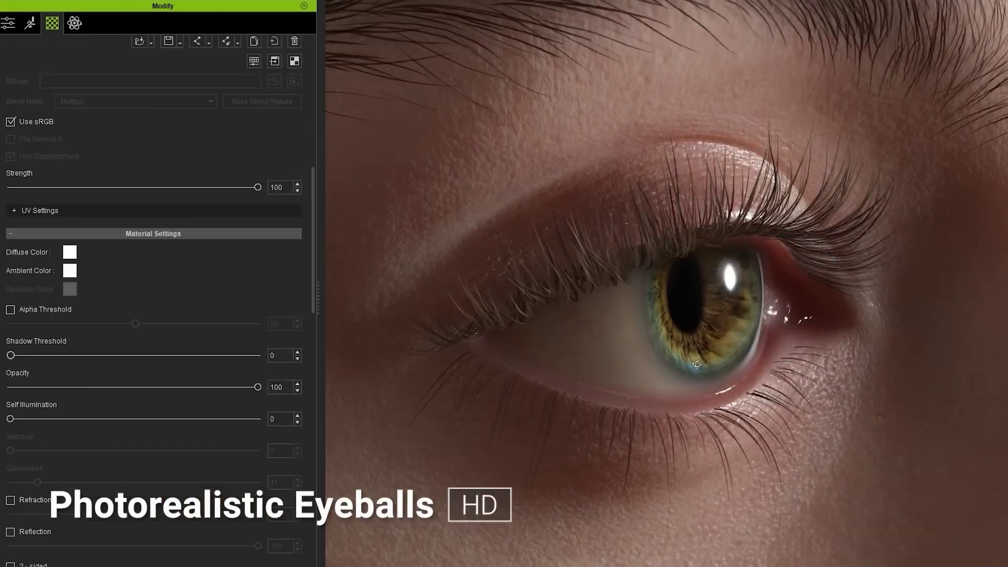